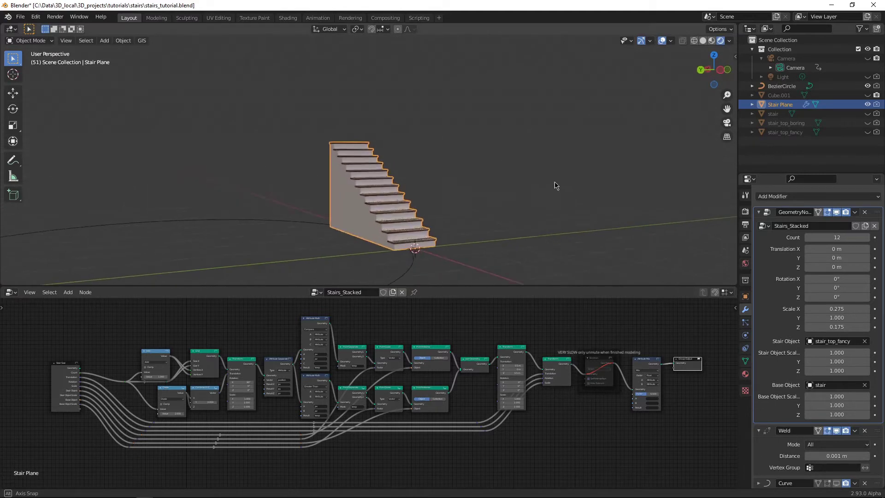
# - Toggle the Curve modifier's viewport display on the finished staircase and examine the stairs from another angle
pyautogui.click(836, 484)
pyautogui.moveTo(295, 199); pyautogui.dragTo(347, 208, button='middle')
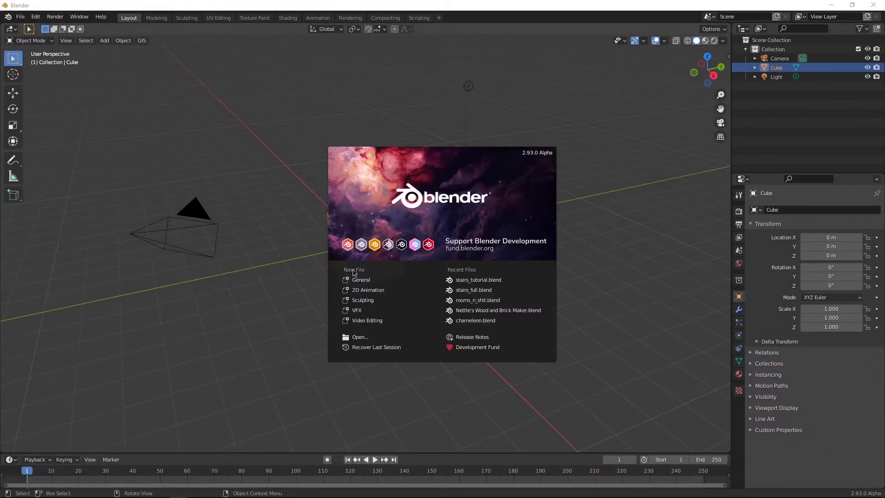
# - Create a new General file and delete the default cube
pyautogui.click(361, 280)
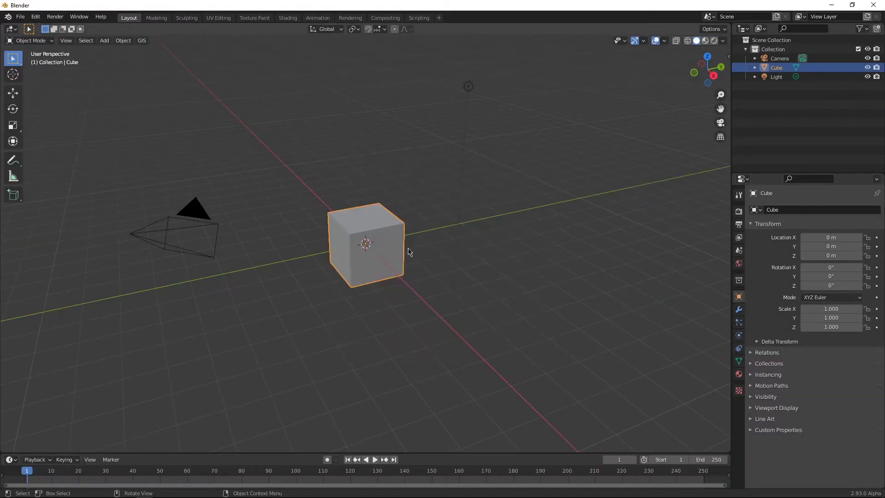
pyautogui.press('x')
pyautogui.click(382, 249)
# - Add a cube mesh with a size of 1 m at the world origin
pyautogui.hotkey('shift', 'a')
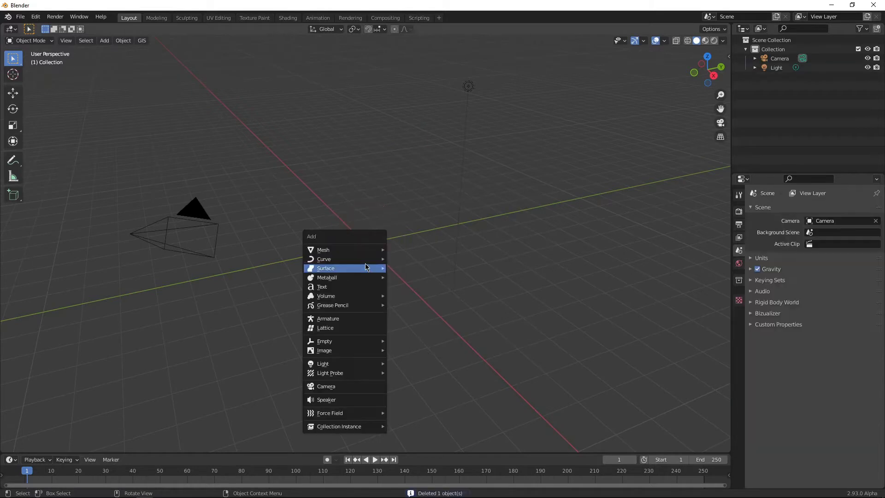
pyautogui.moveTo(364, 261)
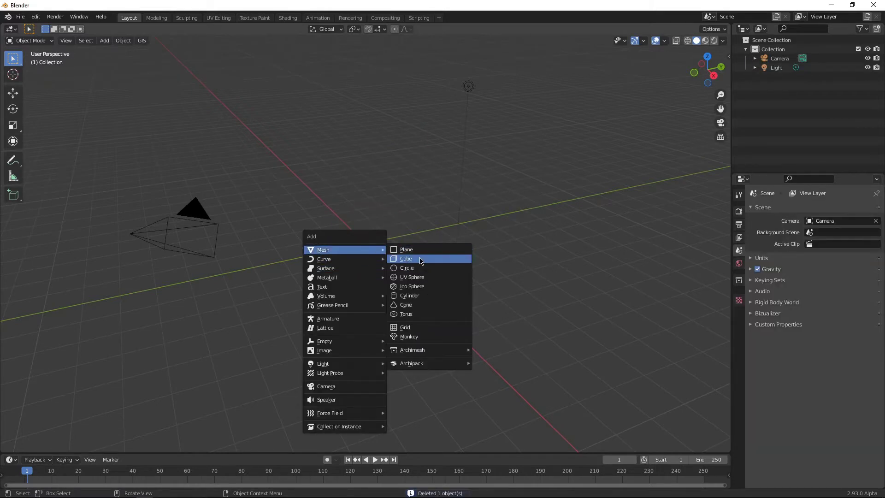
pyautogui.click(421, 260)
pyautogui.click(45, 443)
pyautogui.click(126, 364)
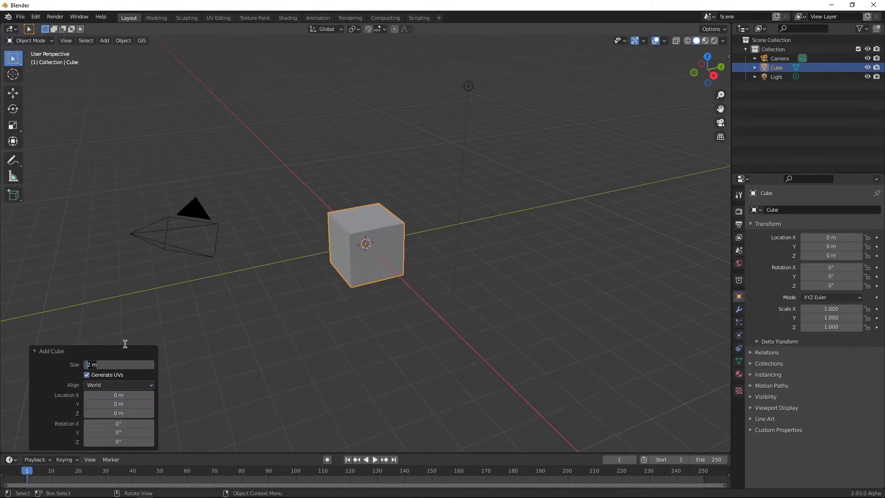
pyautogui.write('1')
pyautogui.press('Return')
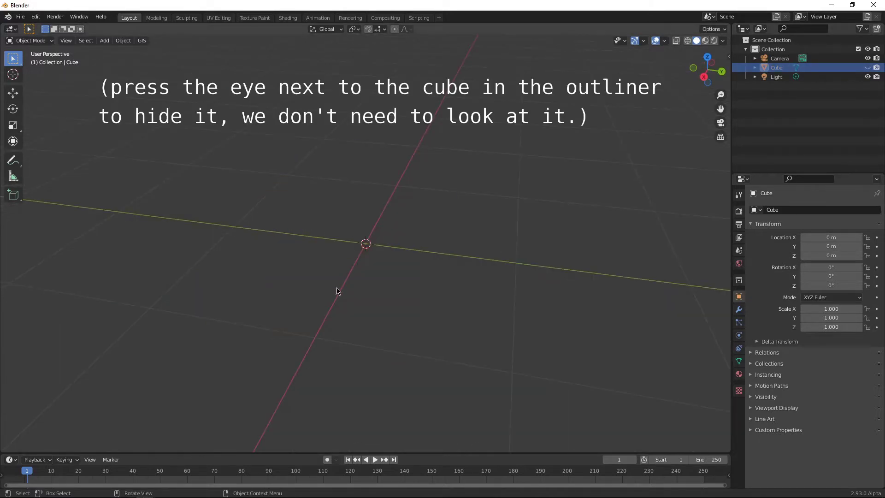
# - Add a plane named Stairs and give it a Geometry Nodes modifier
pyautogui.moveTo(338, 293); pyautogui.dragTo(386, 250, button='middle')
pyautogui.hotkey('shift', 'a')
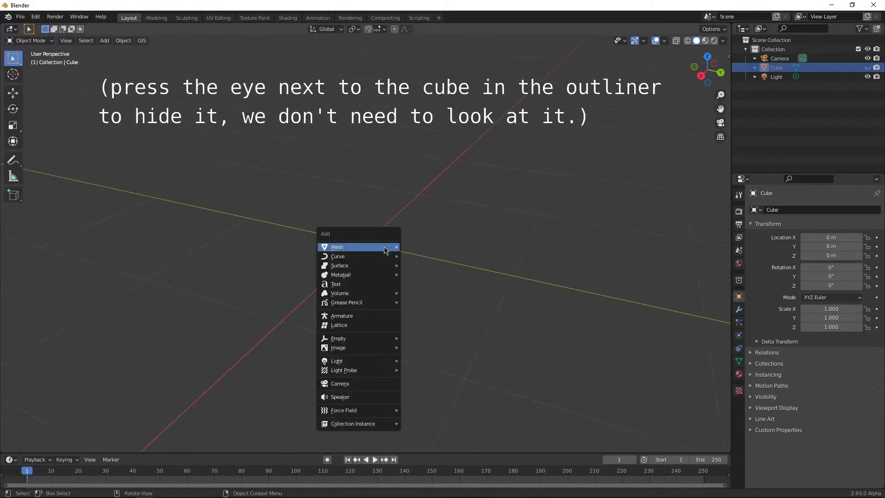
pyautogui.click(402, 256)
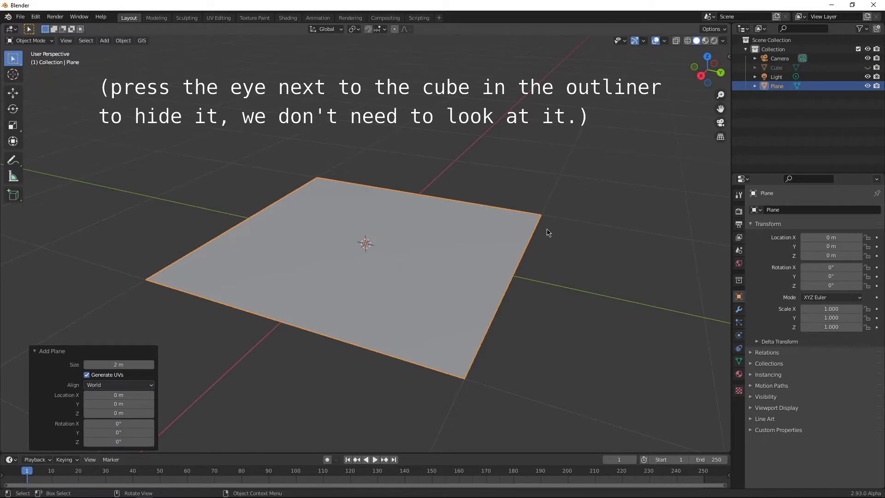
pyautogui.click(740, 309)
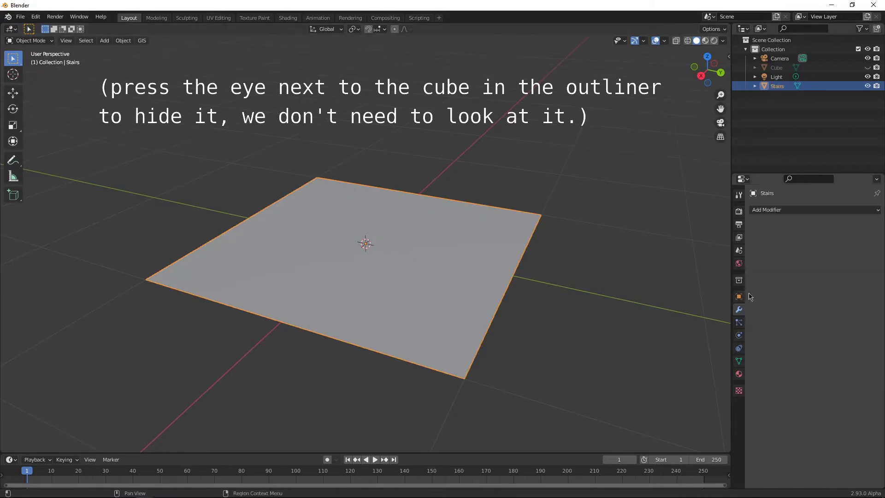
pyautogui.click(814, 210)
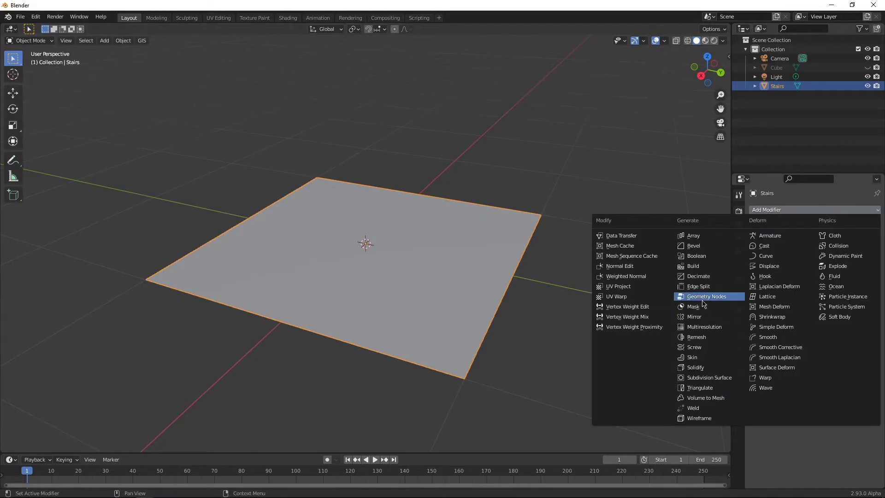
pyautogui.click(703, 299)
# - Enlarge the timeline area and turn it into a Geometry Node Editor
pyautogui.moveTo(159, 454); pyautogui.dragTo(32, 321)
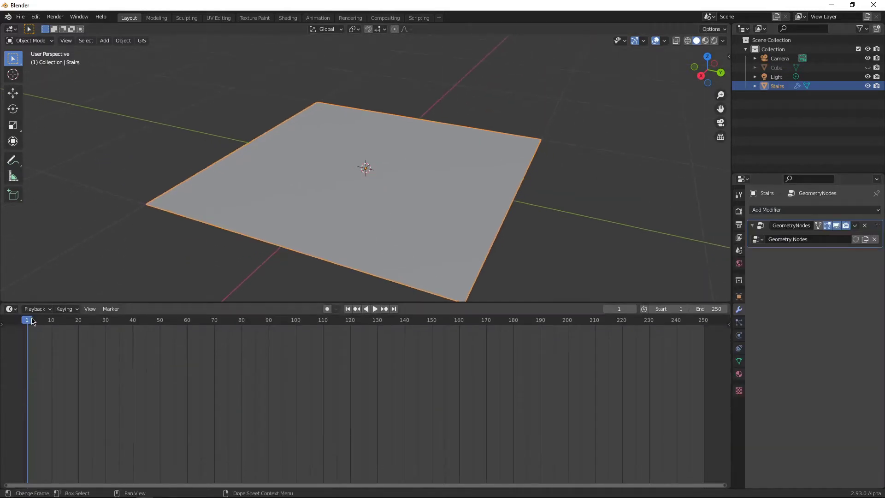
pyautogui.click(11, 309)
pyautogui.click(51, 389)
# - Disconnect the Group Input geometry, add a Grid primitive node and link its geometry to the Group Output
pyautogui.moveTo(483, 400); pyautogui.dragTo(454, 403)
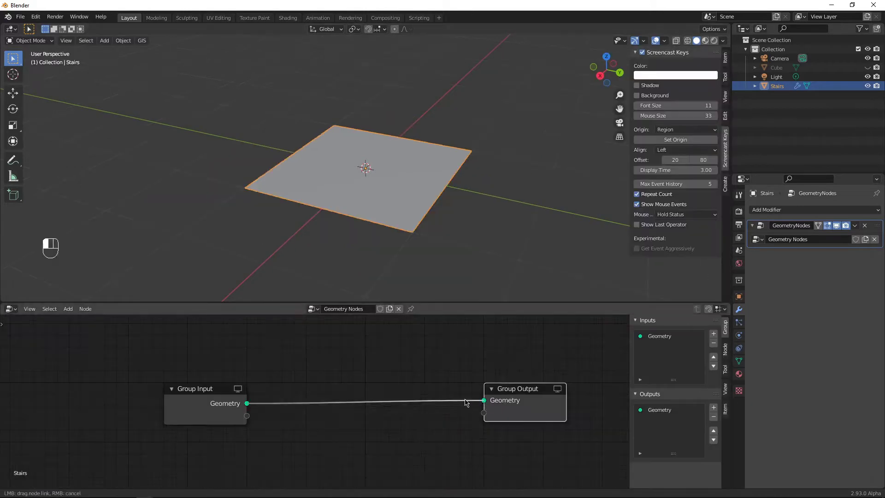
pyautogui.hotkey('shift', 'a')
pyautogui.moveTo(341, 389)
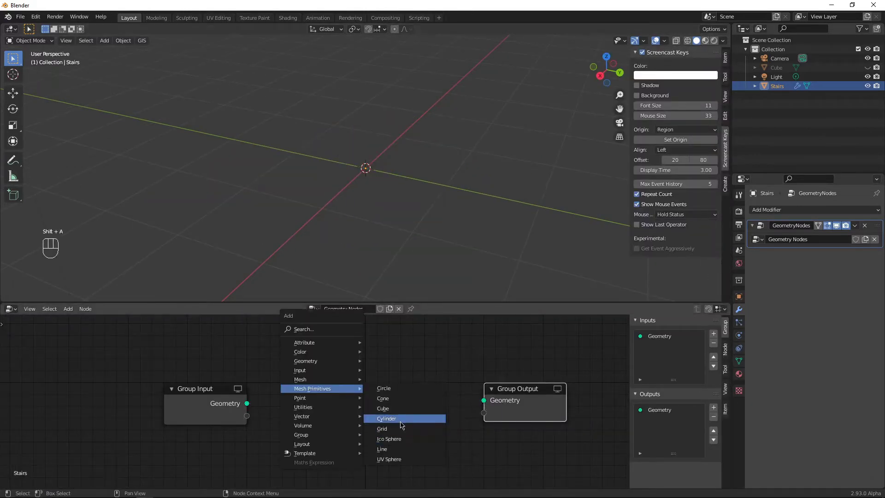
pyautogui.click(406, 427)
pyautogui.click(333, 358)
pyautogui.moveTo(425, 387); pyautogui.dragTo(484, 400)
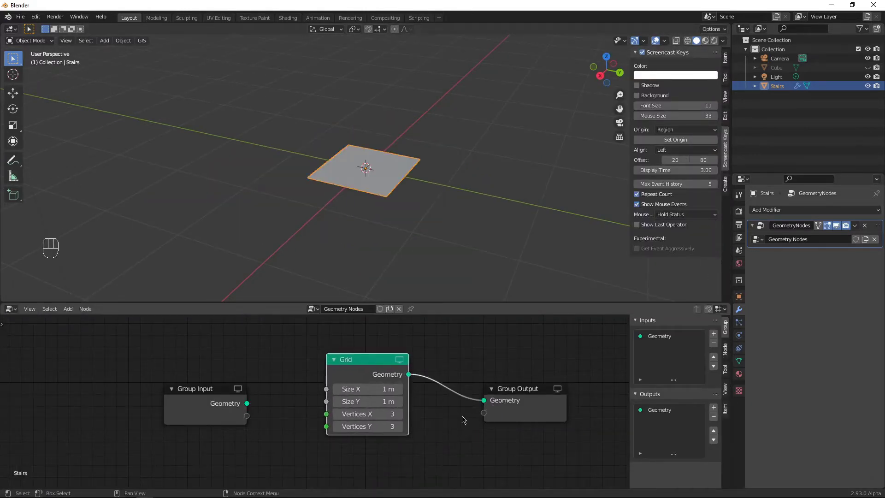
# - Insert a Transform node between the Grid and Group Output with an X rotation of 90°
pyautogui.scroll(-2, 464, 417)
pyautogui.hotkey('shift', 'a')
pyautogui.click(361, 365)
pyautogui.click(399, 363)
pyautogui.doubleClick(422, 448)
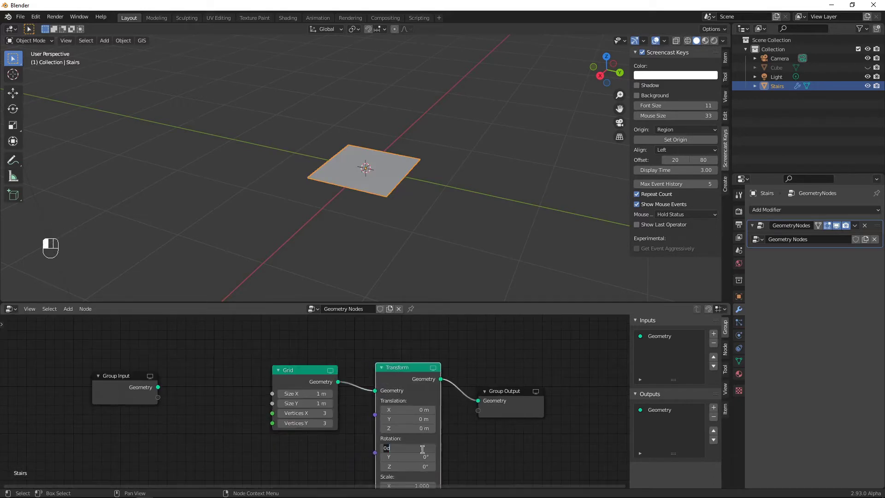
pyautogui.write('90')
pyautogui.press('Return')
# - Expose the Grid's Vertices X as a group input named Stair Count with a minimum of 0
pyautogui.moveTo(323, 387); pyautogui.dragTo(225, 378)
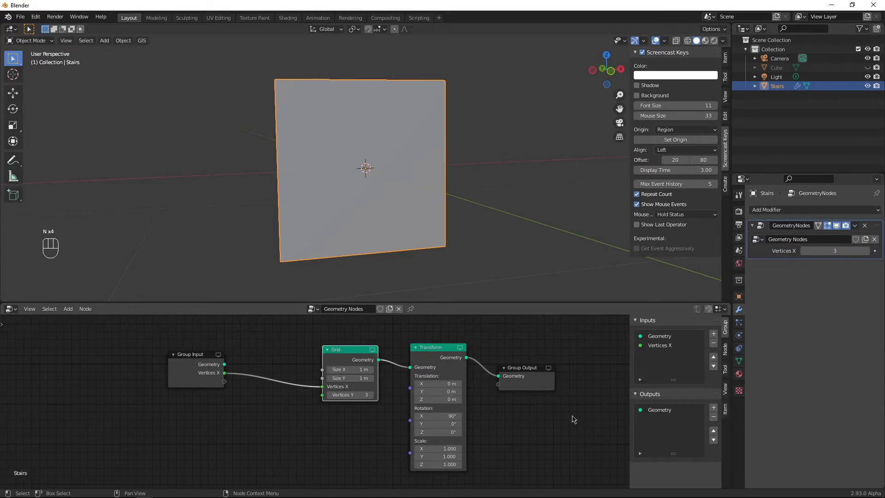
pyautogui.doubleClick(689, 345)
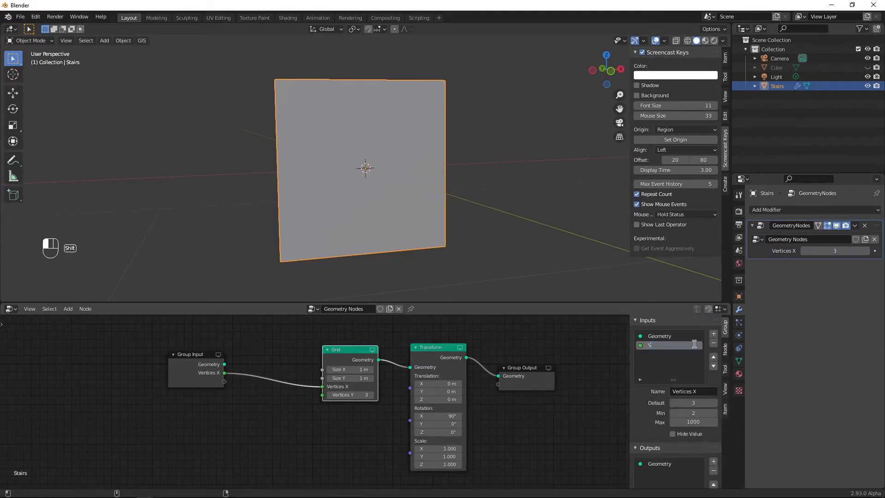
pyautogui.write('Stair Count')
pyautogui.press('Return')
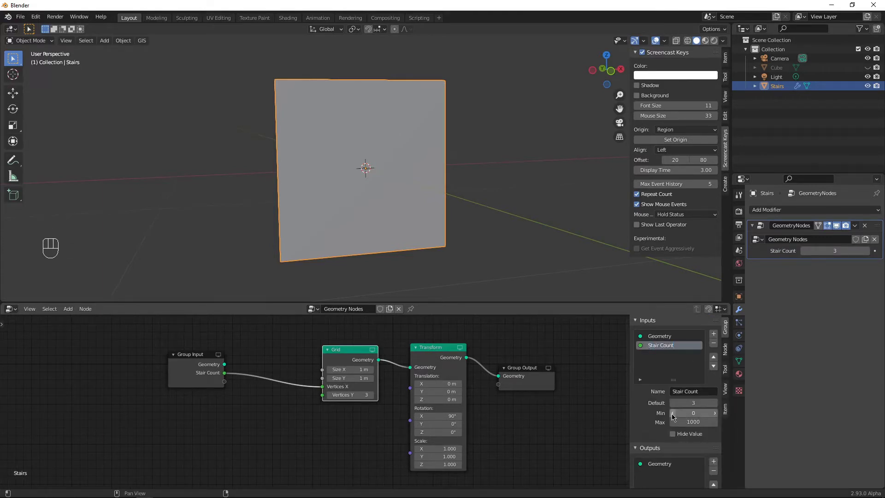
# - Link Stair Count to the Grid's Size X and Size Y instead of Vertices X, joining the links with a reroute
pyautogui.moveTo(221, 369); pyautogui.dragTo(137, 378)
pyautogui.moveTo(322, 386)
pyautogui.mouseDown()
pyautogui.moveTo(282, 382)
pyautogui.moveTo(322, 369)
pyautogui.mouseUp()
pyautogui.moveTo(141, 382); pyautogui.dragTo(323, 378)
pyautogui.keyDown('shift'); pyautogui.moveTo(193, 375); pyautogui.dragTo(197, 392, button='right'); pyautogui.keyUp('shift')
# - Add a Math node that takes the rerouted Stair Count and adds 1.000 to it
pyautogui.hotkey('shift', 'a')
pyautogui.write('math')
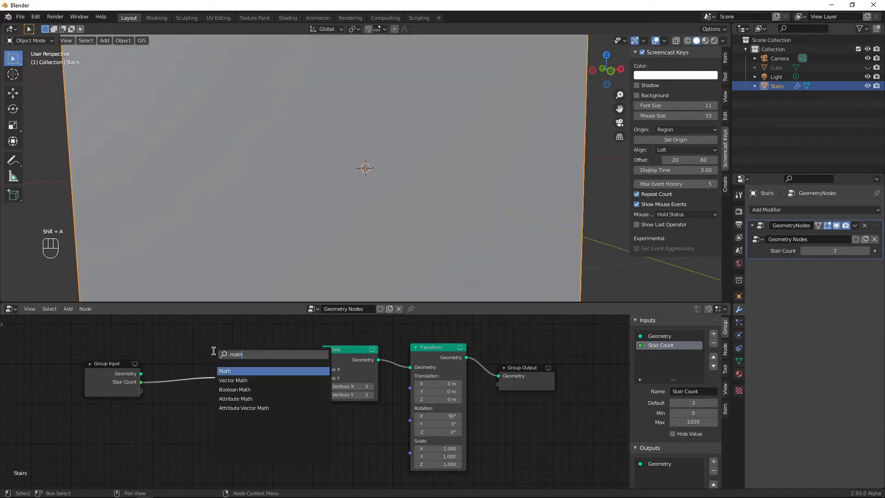
pyautogui.press('Return')
pyautogui.click(236, 397)
pyautogui.moveTo(218, 377); pyautogui.dragTo(236, 445)
pyautogui.click(265, 454)
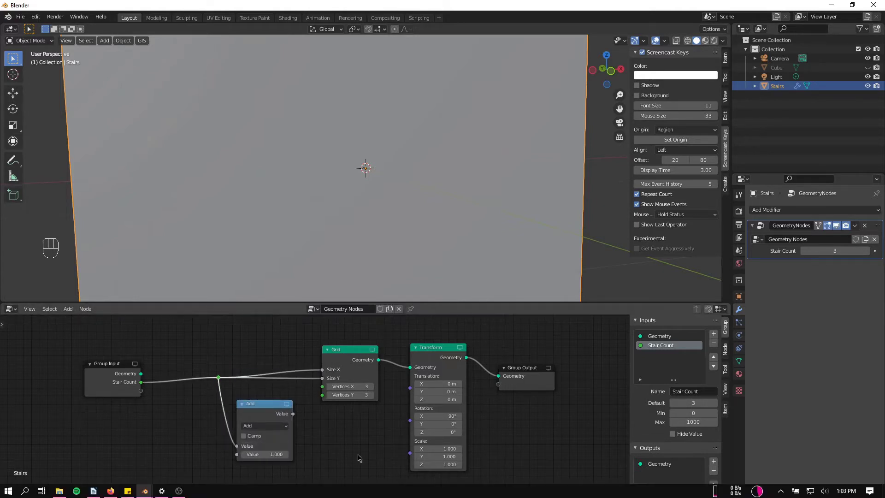
# - Feed the Add node's value into the Grid's Vertices X and Vertices Y, and set the modifier's Stair Count to 1
pyautogui.moveTo(258, 404); pyautogui.dragTo(250, 317)
pyautogui.moveTo(284, 326); pyautogui.dragTo(324, 389)
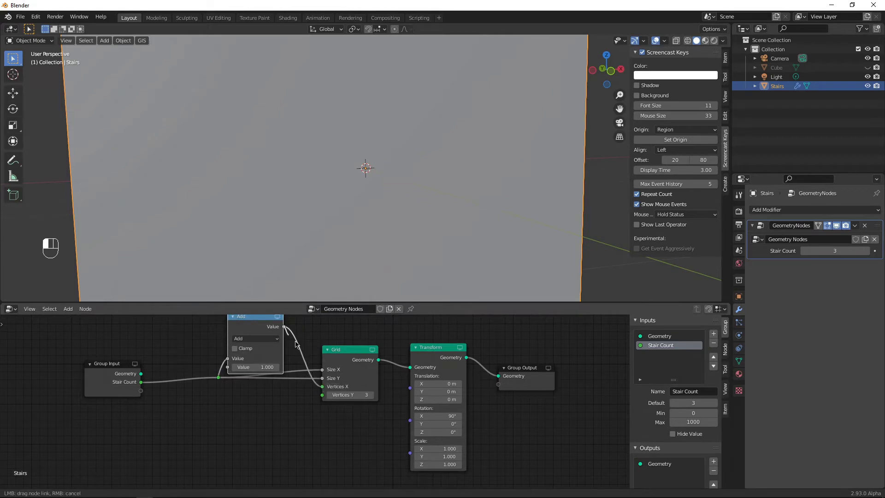
pyautogui.moveTo(322, 395); pyautogui.dragTo(322, 396)
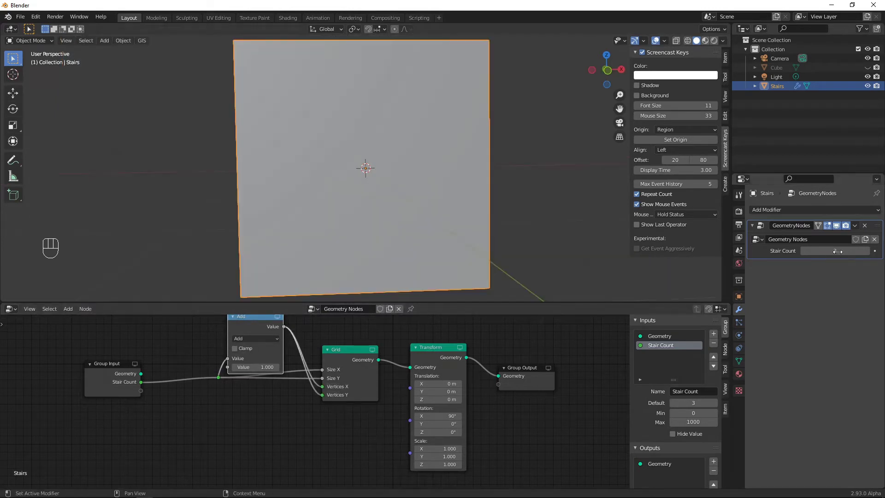
pyautogui.moveTo(837, 251); pyautogui.dragTo(840, 250)
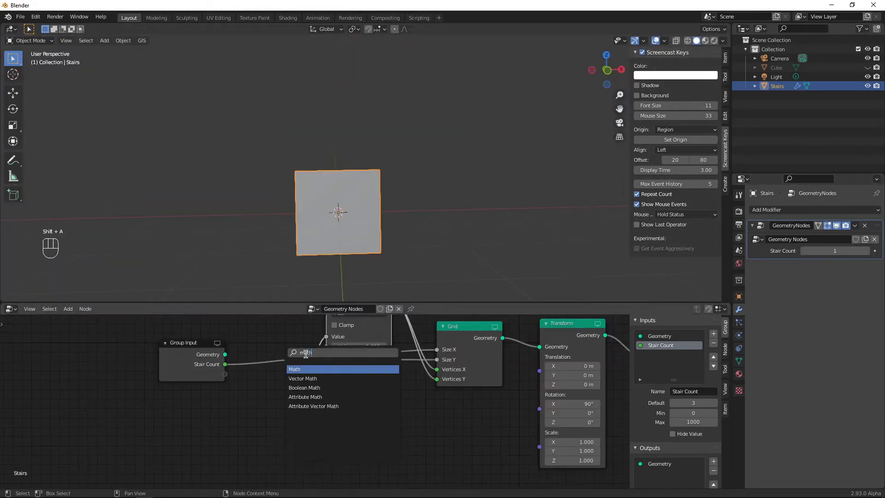
# - Add a second Math node on the rerouted Stair Count, set to Divide by 2.000
pyautogui.click(307, 365)
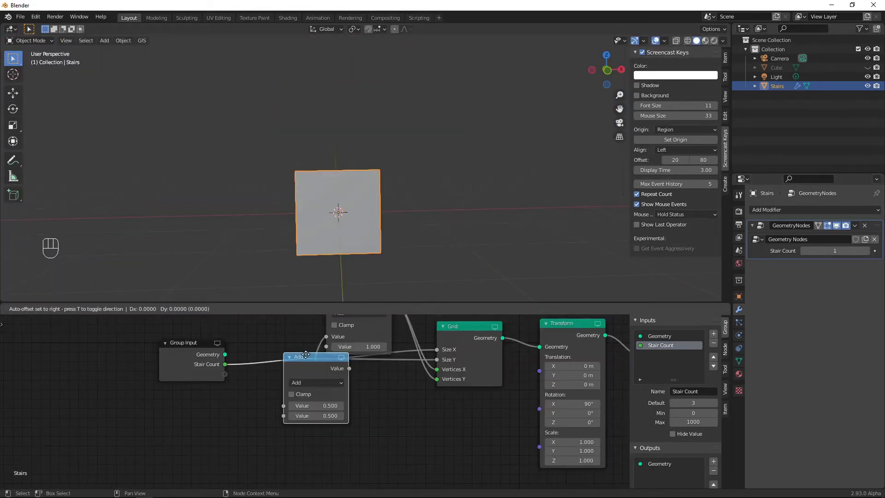
pyautogui.click(368, 382)
pyautogui.moveTo(315, 359); pyautogui.dragTo(345, 433)
pyautogui.click(379, 410)
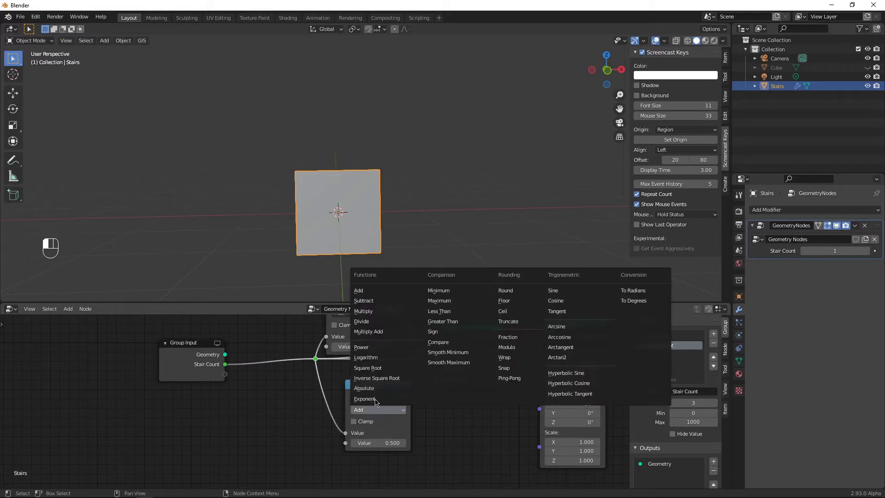
pyautogui.click(366, 322)
pyautogui.click(390, 442)
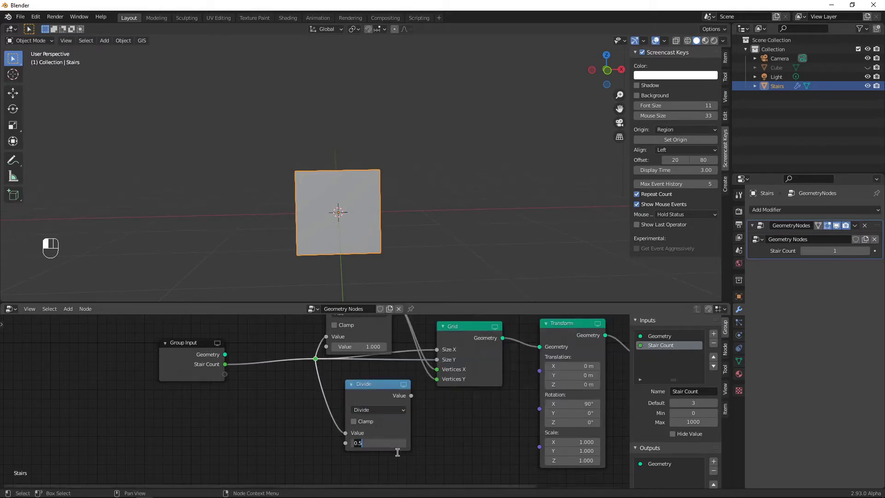
# - Add a Combine XYZ node with the Divide value in X and Z, driving the Transform's Translation, and test it with Stair Count
pyautogui.hotkey('shift', 'a')
pyautogui.write('comb')
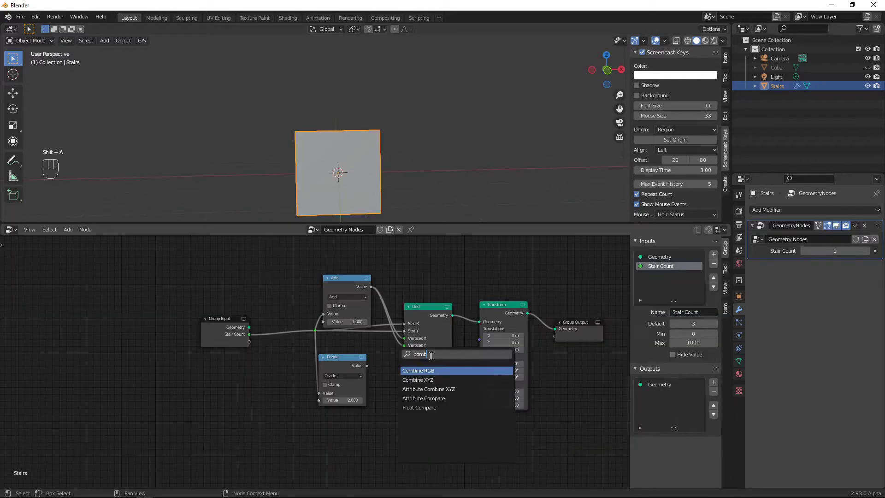
pyautogui.click(442, 380)
pyautogui.click(406, 378)
pyautogui.moveTo(366, 366); pyautogui.dragTo(386, 403)
pyautogui.moveTo(433, 379); pyautogui.dragTo(480, 341)
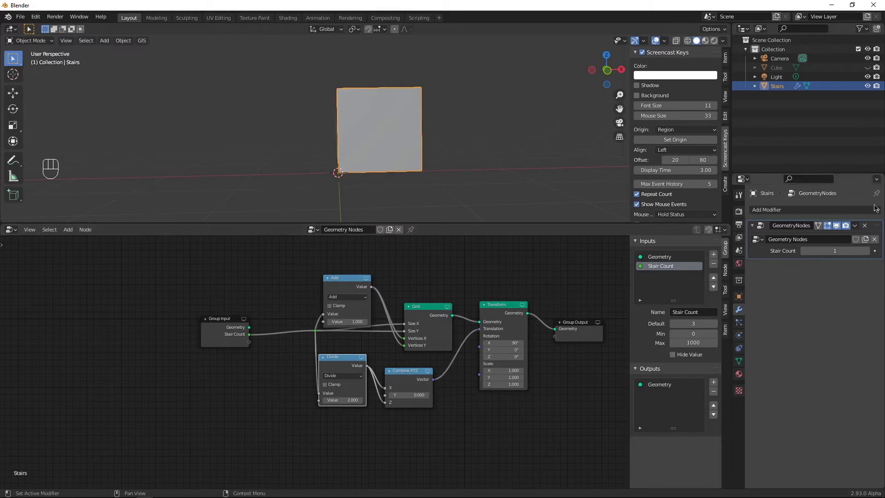
pyautogui.moveTo(819, 251)
pyautogui.mouseDown()
pyautogui.moveTo(829, 250)
pyautogui.moveTo(818, 251)
pyautogui.mouseUp()
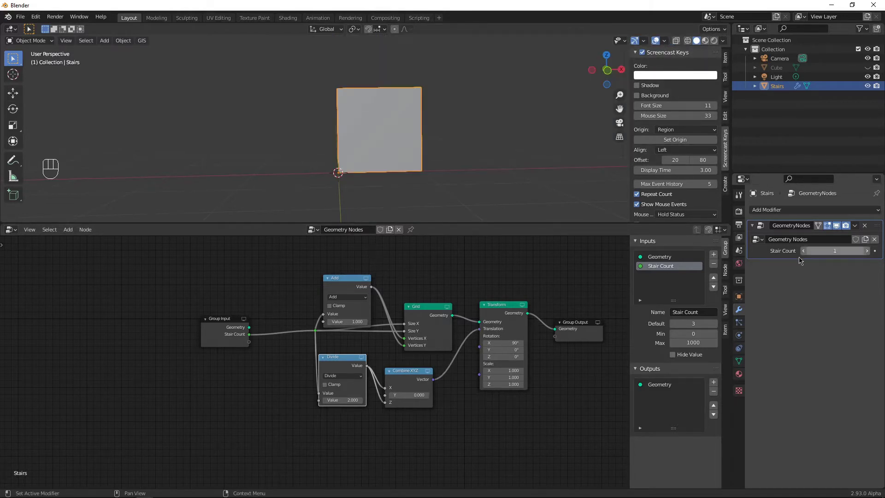
# - Move the Group Output farther away and insert an Attribute Separate XYZ node after the Transform
pyautogui.scroll(-3, 578, 325)
pyautogui.moveTo(578, 326); pyautogui.dragTo(278, 330, button='middle')
pyautogui.moveTo(278, 330); pyautogui.dragTo(527, 335)
pyautogui.hotkey('shift', 'a')
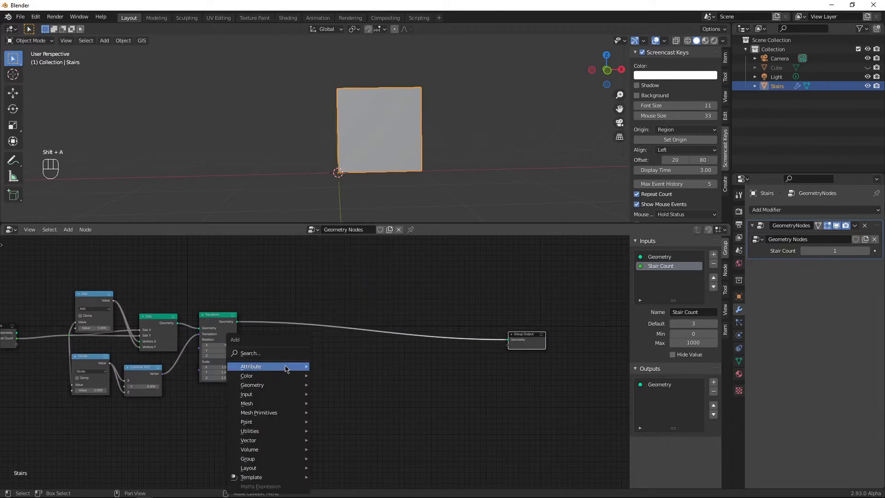
pyautogui.moveTo(295, 365)
pyautogui.click(356, 356)
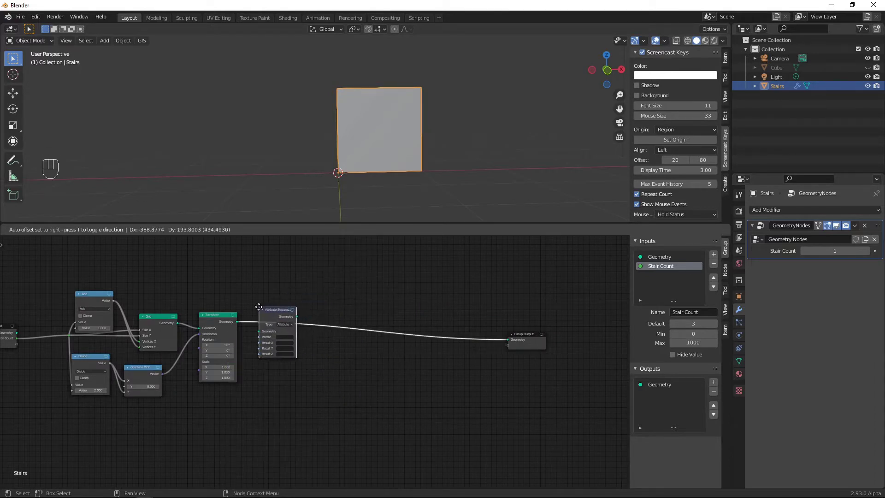
pyautogui.click(286, 299)
# - Set the Attribute Separate XYZ node's vector to position and its X, Y and Z results to px, py and pz
pyautogui.scroll(4, 292, 323)
pyautogui.click(300, 334)
pyautogui.click(293, 375)
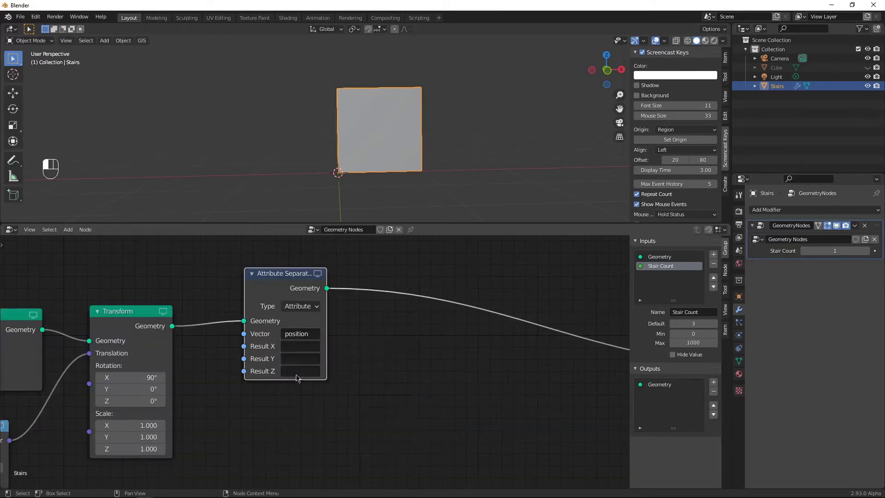
pyautogui.click(292, 346)
pyautogui.write('px')
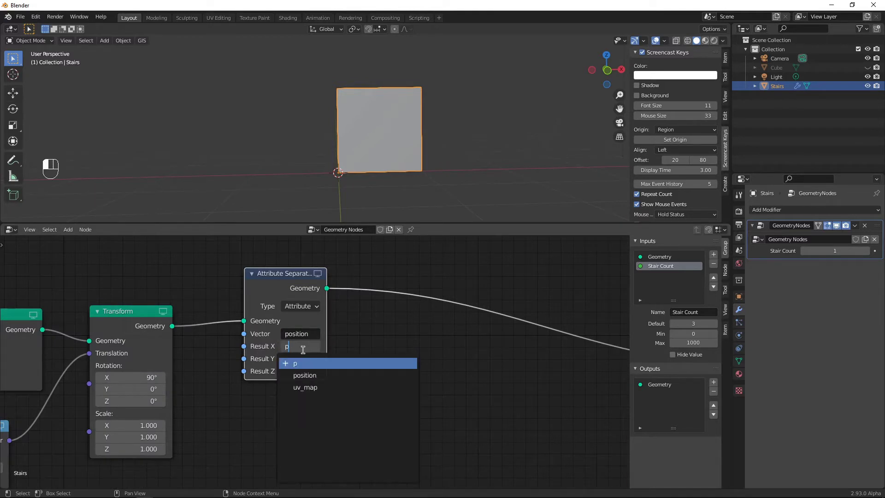
pyautogui.press('Return')
pyautogui.click(305, 358)
pyautogui.write('py')
pyautogui.press('Return')
pyautogui.click(314, 371)
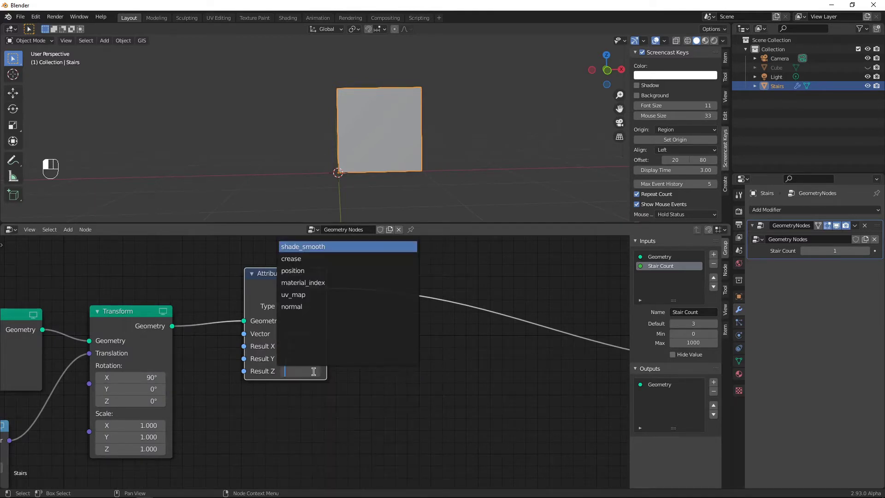
pyautogui.write('pz')
pyautogui.press('Return')
# - Insert an Attribute Math node after the Attribute Separate XYZ node and set its operation to Compare
pyautogui.hotkey('shift', 'a')
pyautogui.moveTo(359, 338)
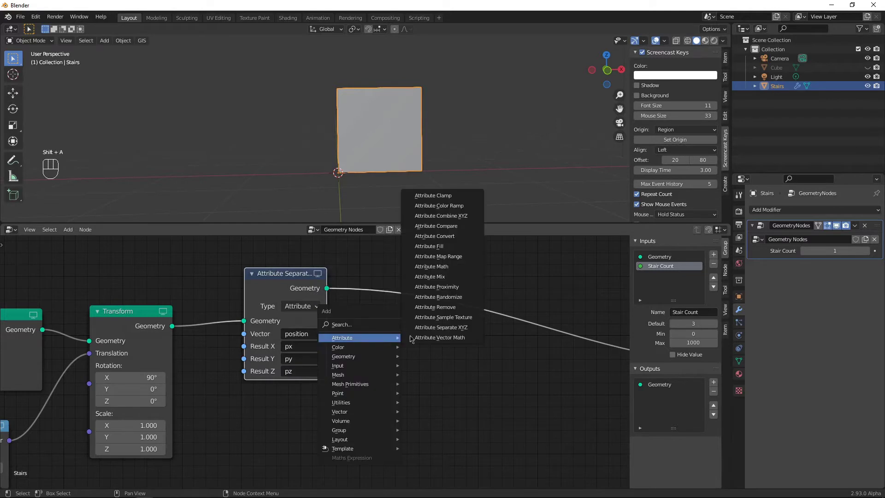
pyautogui.click(450, 268)
pyautogui.click(408, 275)
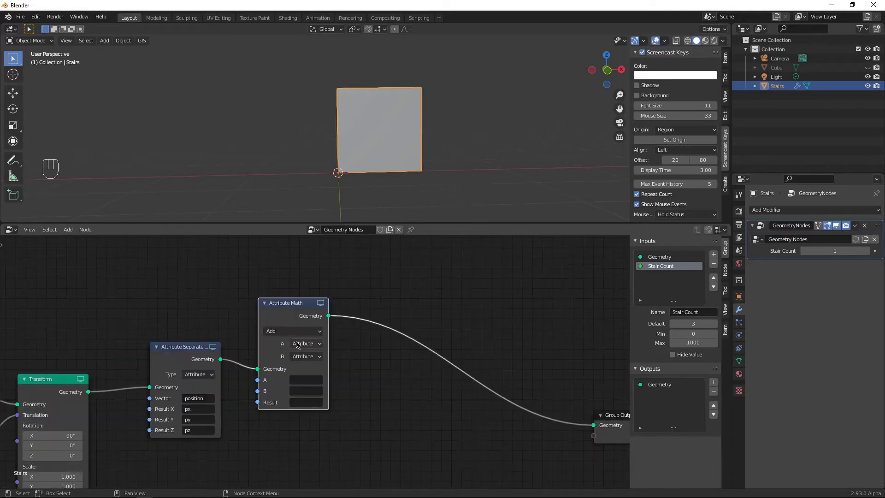
pyautogui.click(311, 332)
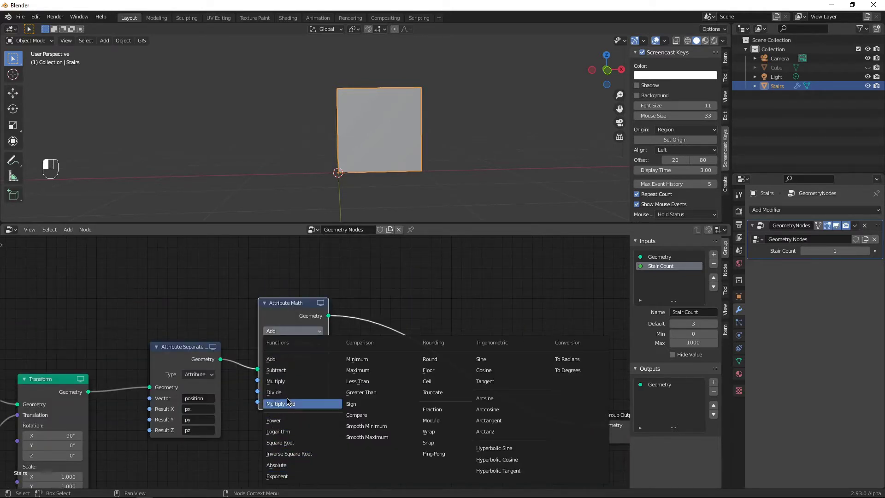
pyautogui.click(357, 415)
# - Set the Compare node's A to px, B to pz and Result to keep_mask
pyautogui.click(306, 393)
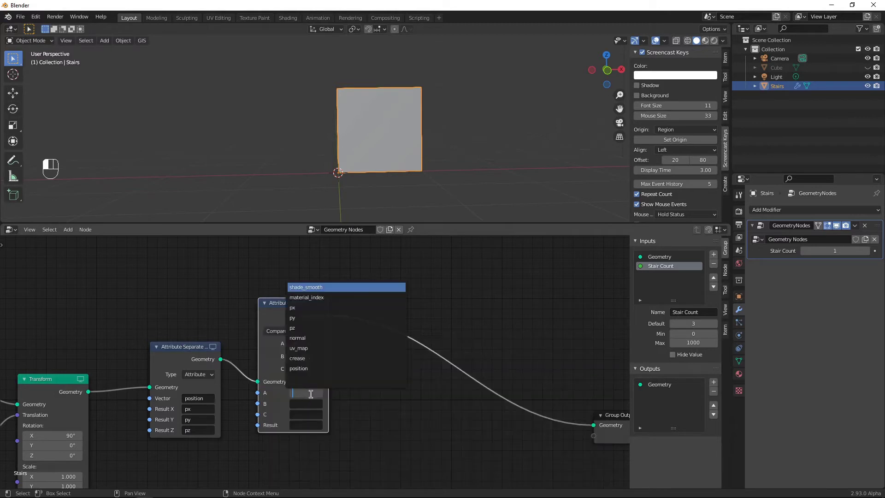
pyautogui.write('p')
pyautogui.click(306, 404)
pyautogui.write('p')
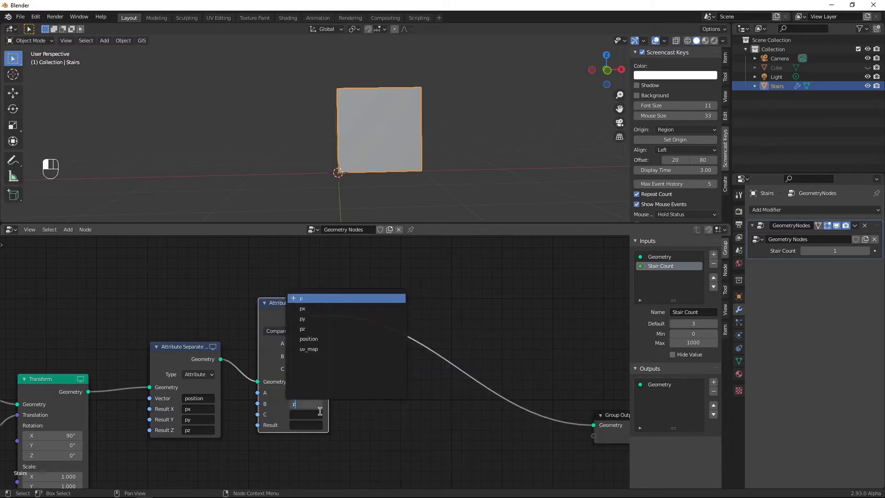
pyautogui.write('z')
pyautogui.press('Return')
pyautogui.click(302, 425)
pyautogui.write('kep')
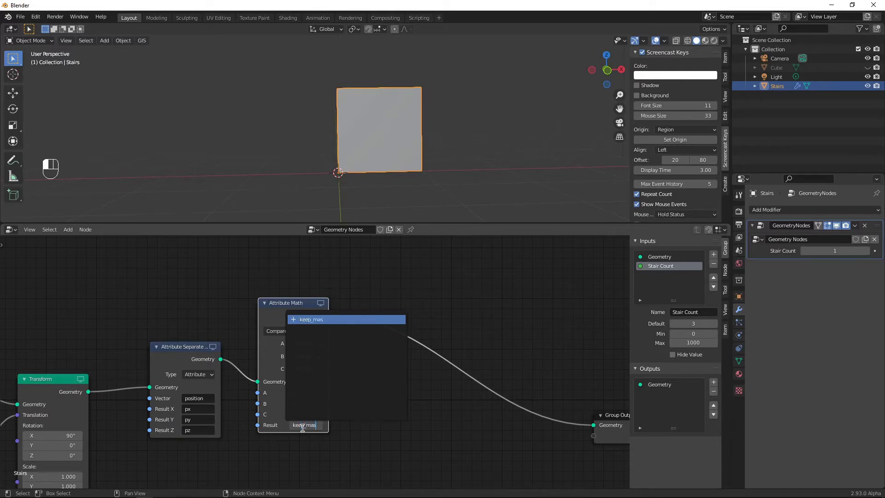
pyautogui.write('p_mask')
pyautogui.press('Return')
# - Insert a Point Separate node after the Compare node and set its Mask to keep_mask
pyautogui.hotkey('shift', 'a')
pyautogui.write('pointse')
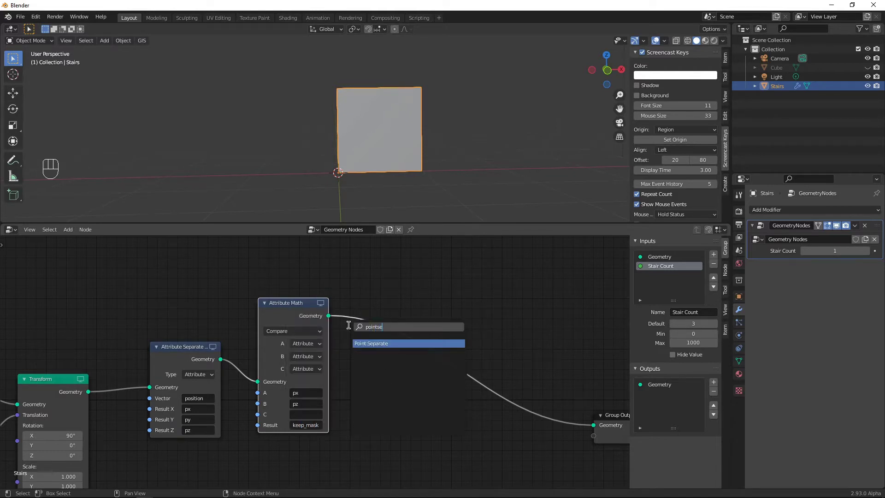
pyautogui.press('Return')
pyautogui.click(372, 296)
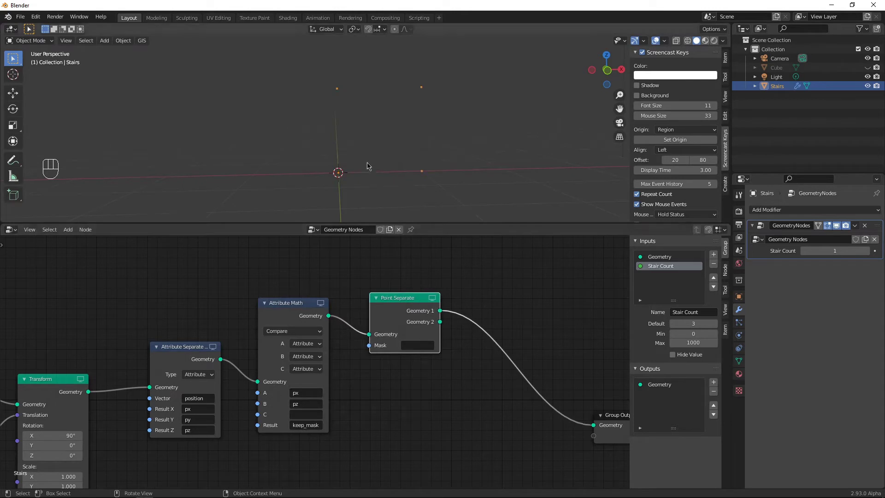
pyautogui.click(417, 346)
pyautogui.click(412, 413)
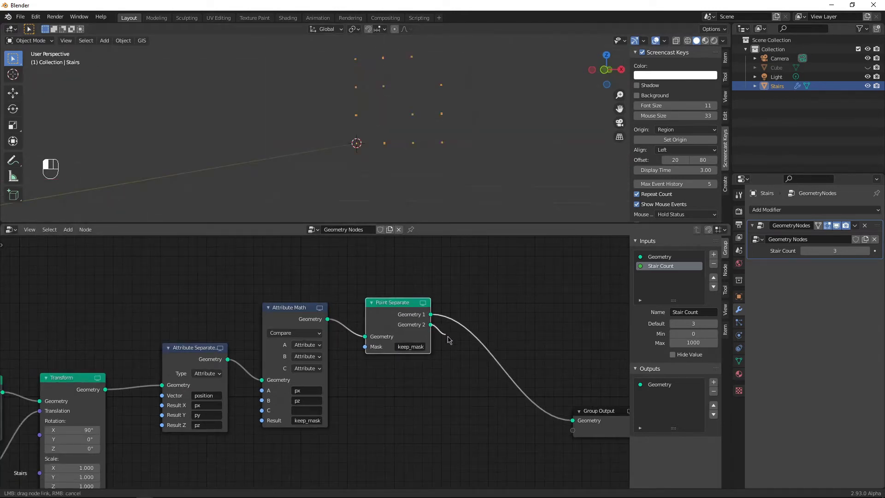
# - Link the Point Separate's Geometry 2 output to the Group Output and set Stair Count to 2
pyautogui.moveTo(431, 325); pyautogui.dragTo(574, 420)
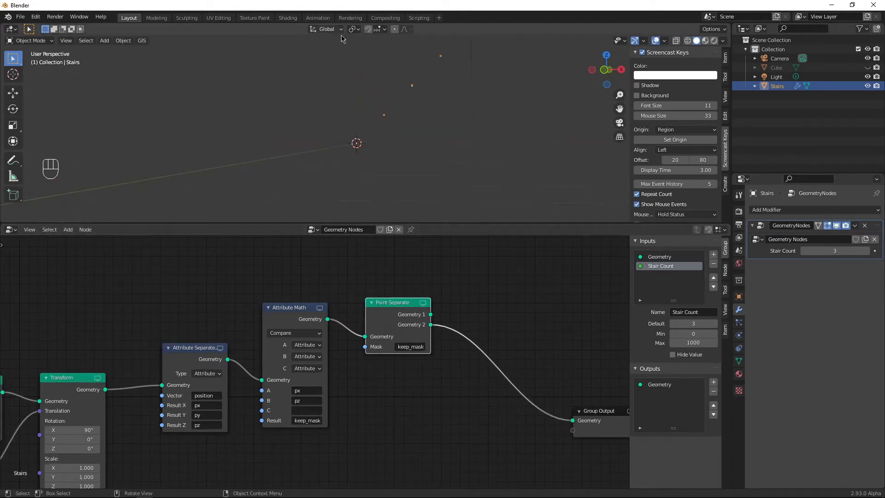
pyautogui.moveTo(415, 93); pyautogui.dragTo(603, 69, button='middle')
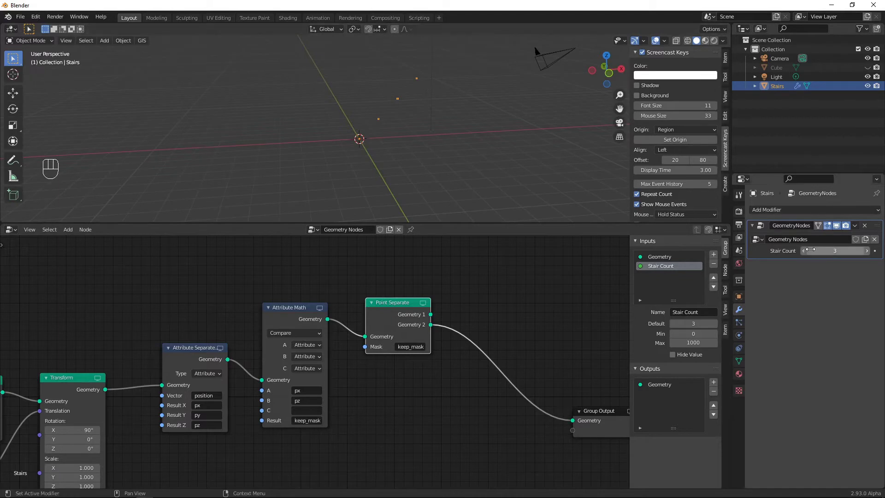
pyautogui.moveTo(811, 250); pyautogui.dragTo(830, 249)
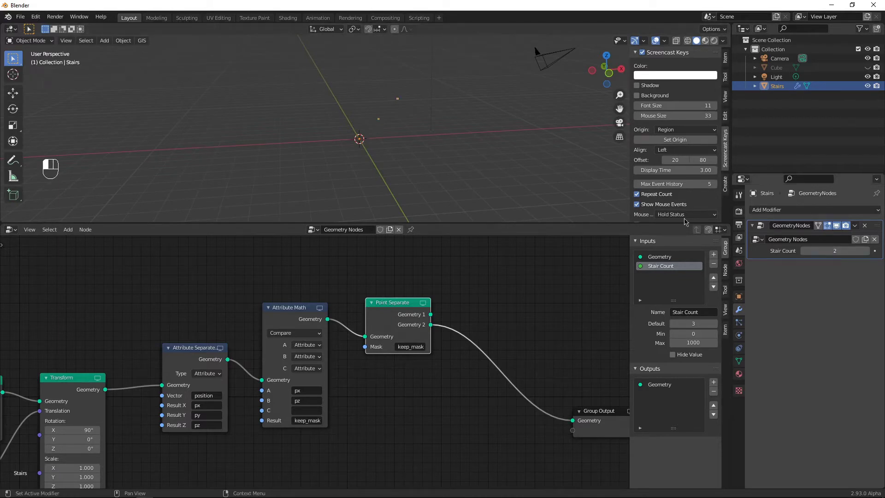
# - Insert a Point Instance node after Point Separate with Cube as its object, and raise Stair Count to 5
pyautogui.hotkey('shift', 'a')
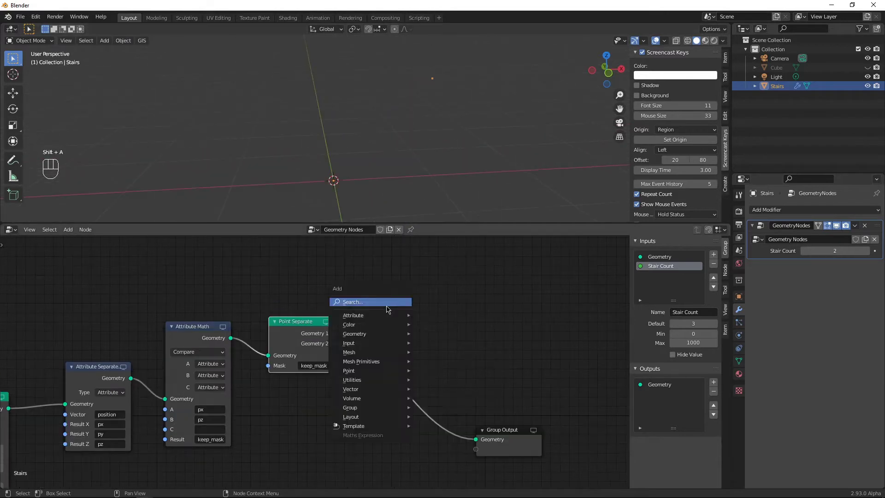
pyautogui.click(388, 306)
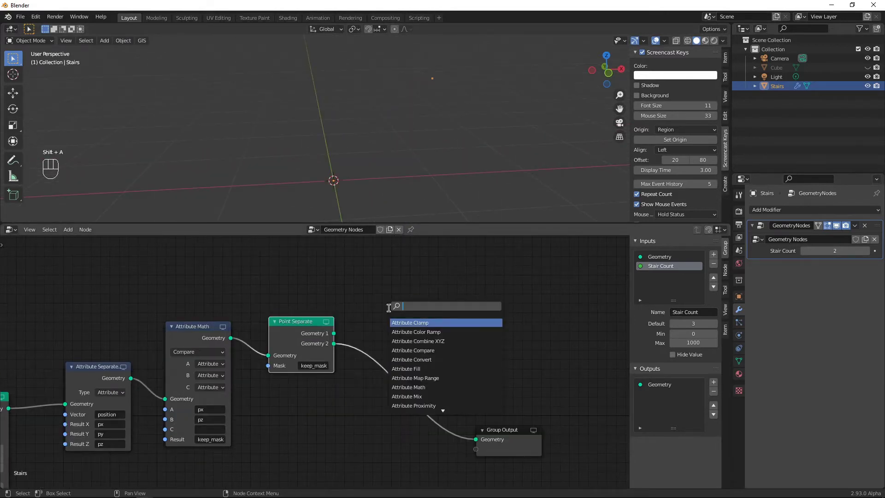
pyautogui.write('point in')
pyautogui.press('Return')
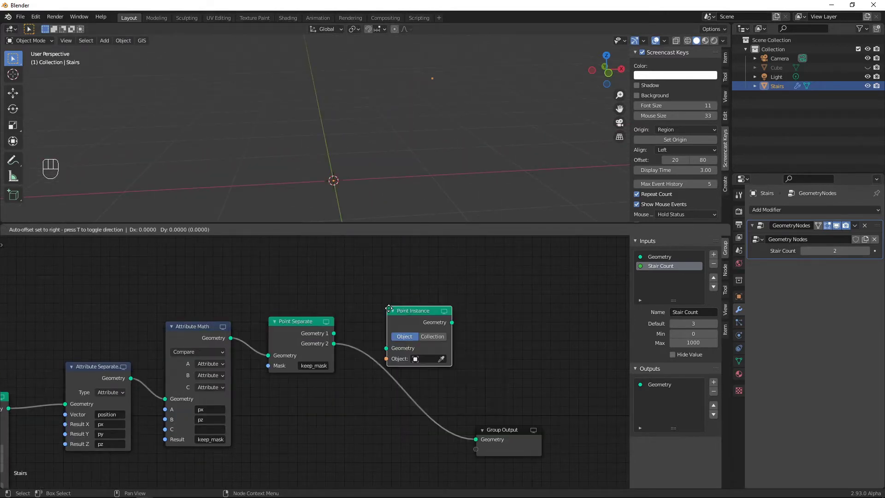
pyautogui.click(375, 323)
pyautogui.click(404, 371)
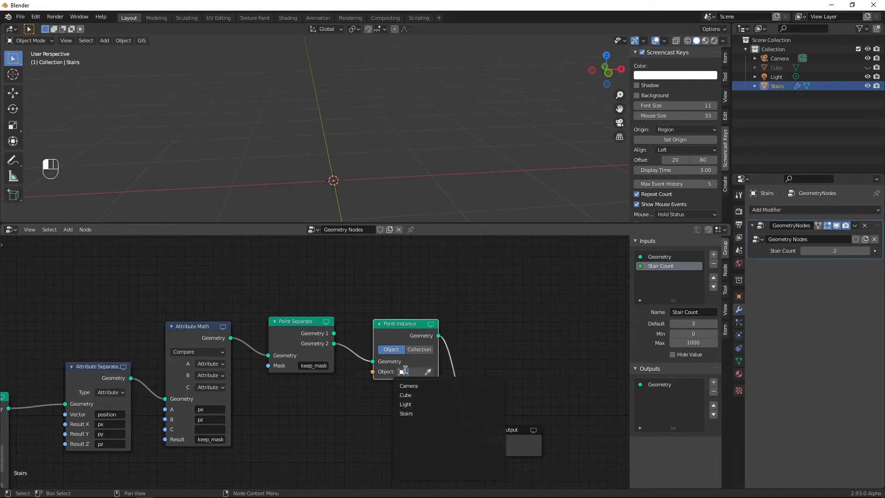
pyautogui.click(406, 396)
pyautogui.scroll(-5, 397, 132)
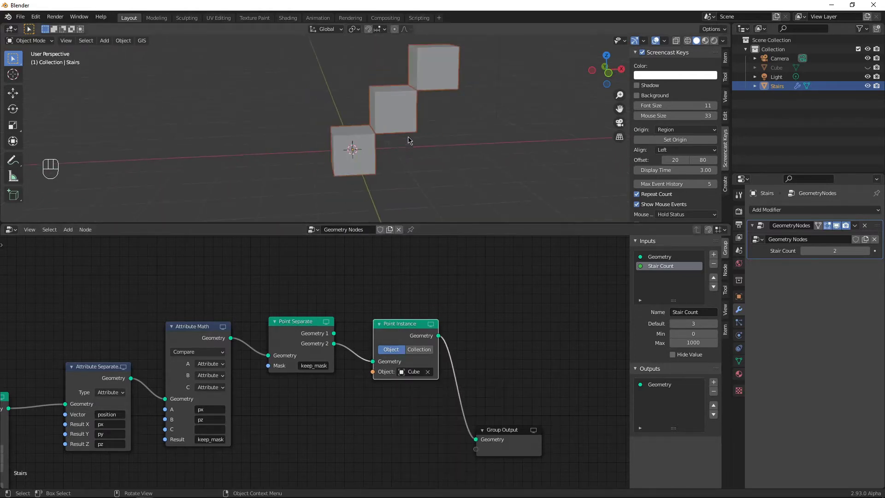
pyautogui.moveTo(835, 251)
pyautogui.mouseDown()
pyautogui.moveTo(858, 251)
pyautogui.moveTo(816, 251)
pyautogui.moveTo(848, 251)
pyautogui.mouseUp()
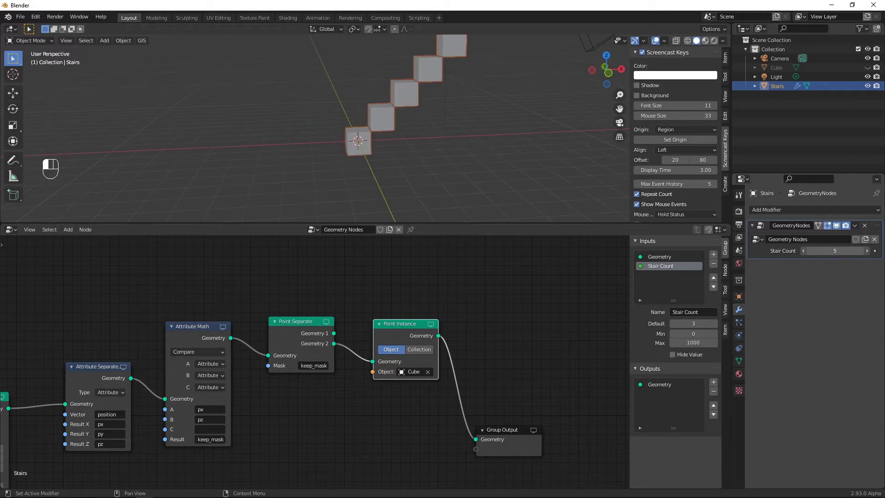
# - Insert a Point Scale node between the Point Separate and Point Instance nodes
pyautogui.hotkey('shift', 'a')
pyautogui.write('points')
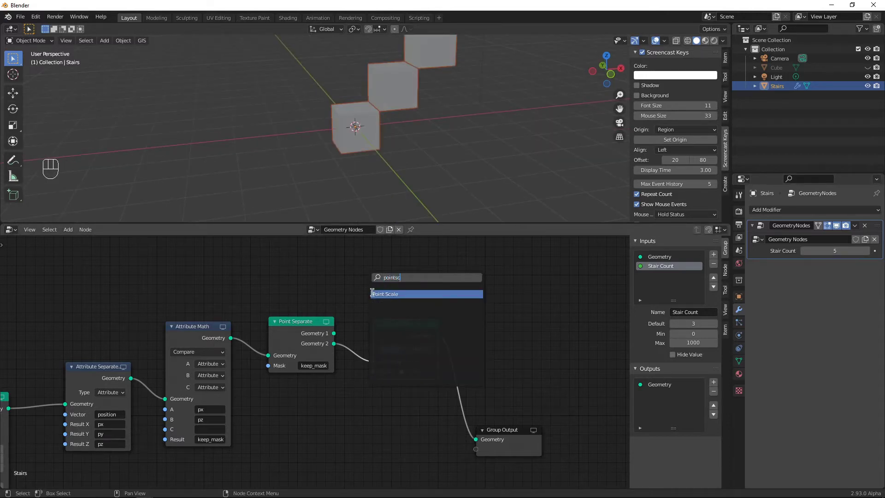
pyautogui.write('c')
pyautogui.press('Return')
pyautogui.click(361, 333)
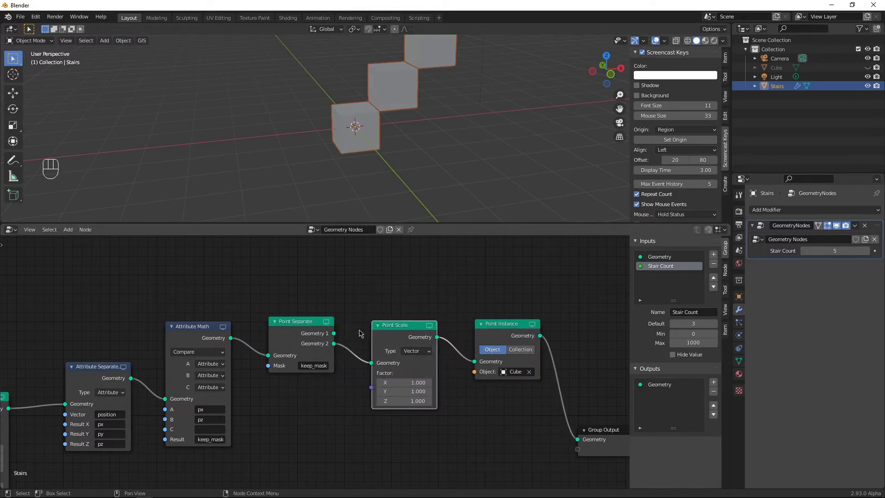
# - Try different X, Y and Z factors on the Point Scale node, then reset them to 1
pyautogui.moveTo(403, 382); pyautogui.dragTo(422, 401)
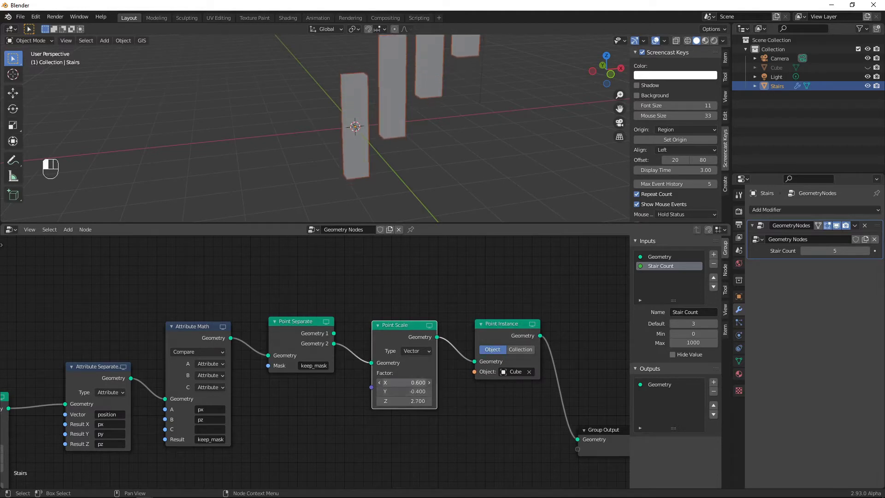
pyautogui.write('1')
pyautogui.press('Return')
# - Expose the Point Scale's Factor as a group input and rename it Stair Object Scale
pyautogui.press('Home')
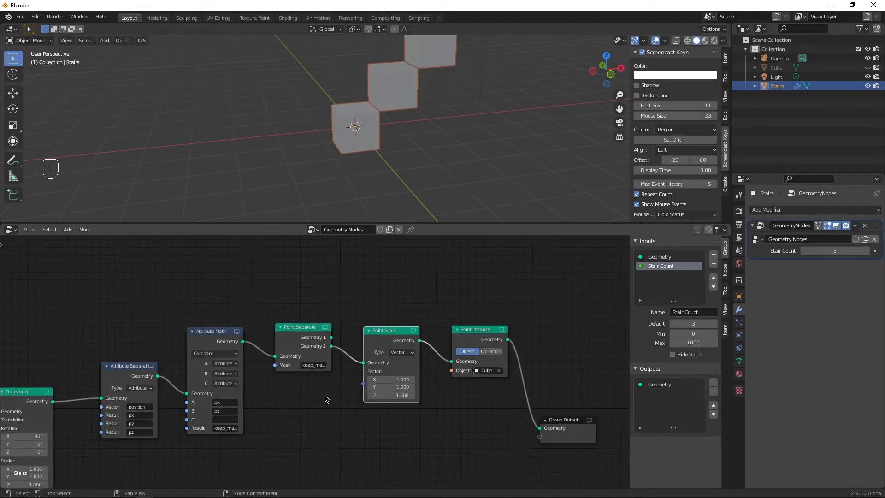
pyautogui.moveTo(499, 355); pyautogui.dragTo(33, 393)
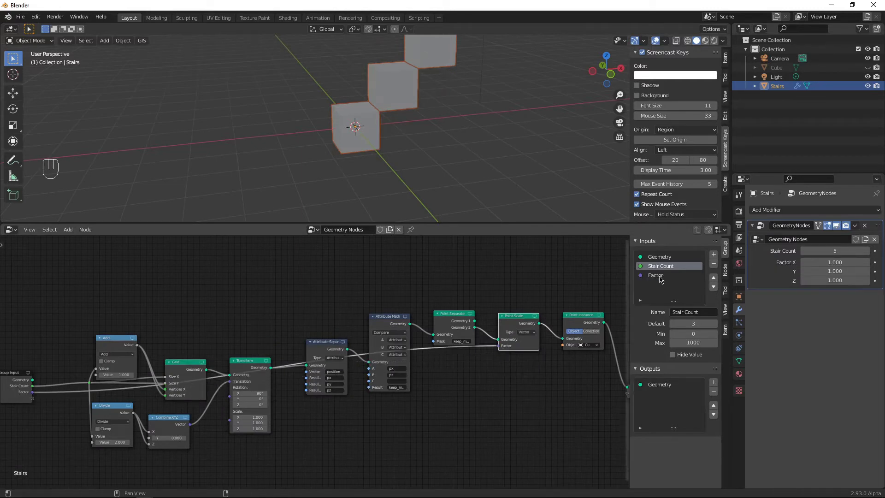
pyautogui.doubleClick(674, 275)
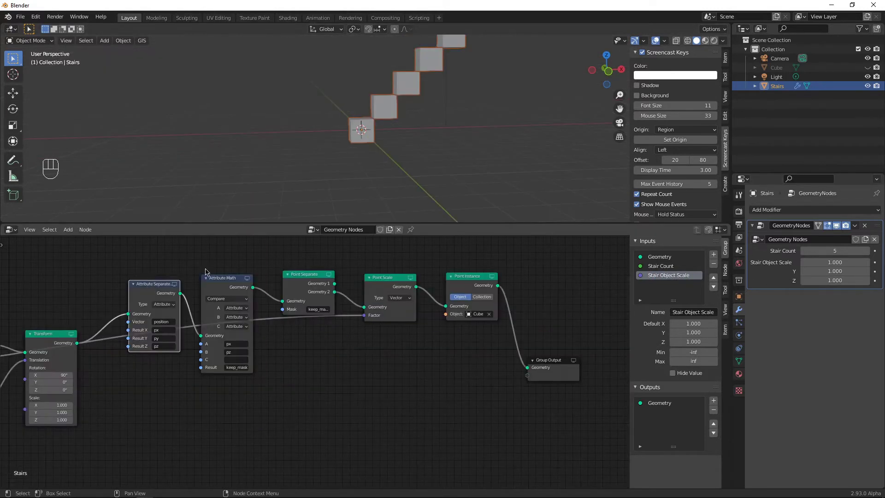
# - Duplicate the nodes from Attribute Math to Point Instance with their input links, and set the copied Attribute Math to Greater Than
pyautogui.moveTo(198, 255); pyautogui.dragTo(481, 355)
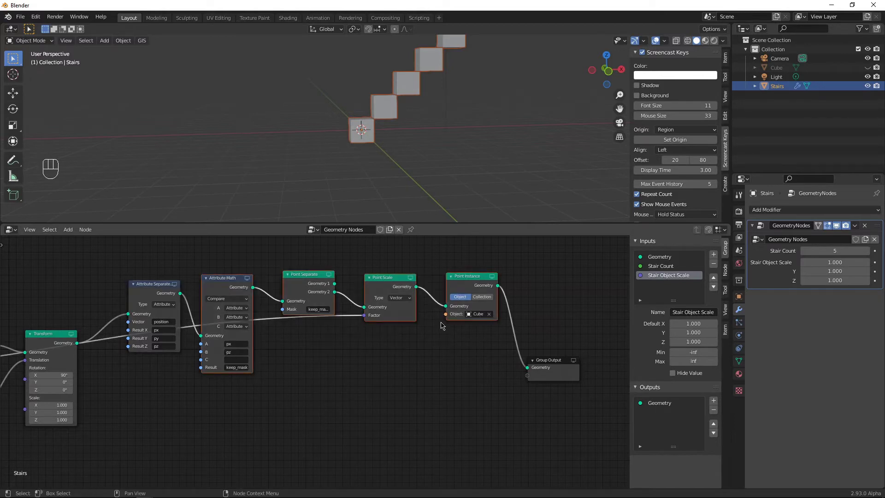
pyautogui.hotkey('ctrl', 'shift', 'd')
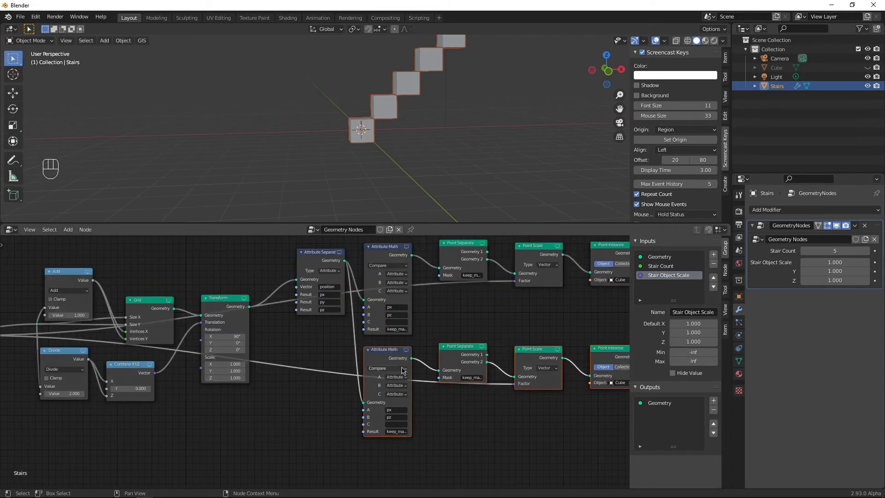
pyautogui.click(402, 368)
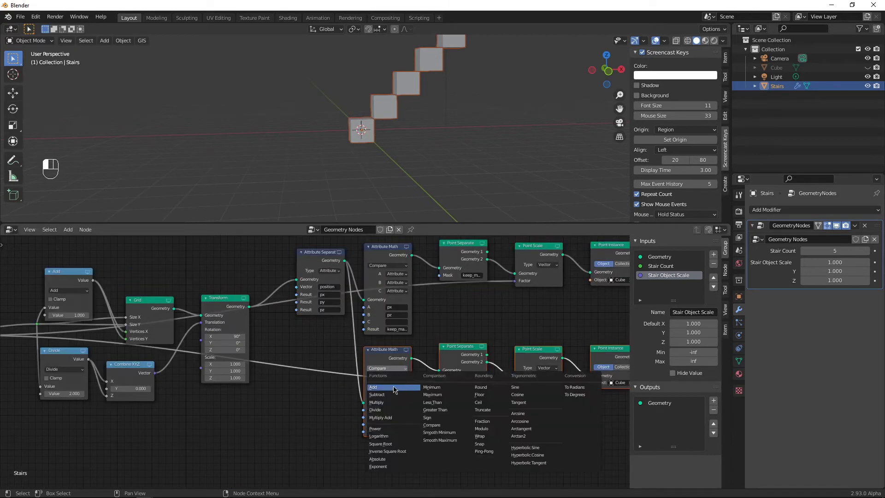
pyautogui.click(440, 414)
# - Link the duplicated Point Instance's Geometry to the Group Output and inspect the resulting cubes in the viewport
pyautogui.keyDown('ctrl'); pyautogui.scroll(-10, 406, 387); pyautogui.keyUp('ctrl')
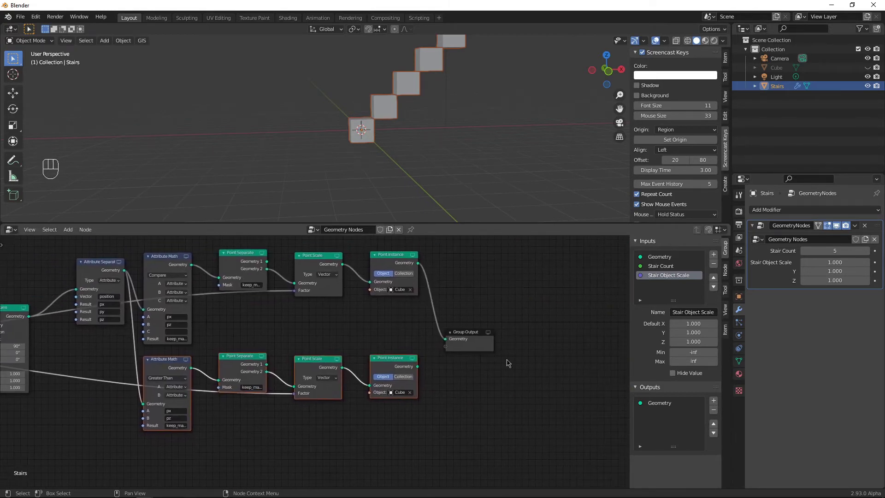
pyautogui.moveTo(418, 367); pyautogui.dragTo(451, 344)
pyautogui.keyDown('ctrl'); pyautogui.scroll(2, 356, 405); pyautogui.keyUp('ctrl')
pyautogui.moveTo(410, 152); pyautogui.dragTo(385, 173, button='middle')
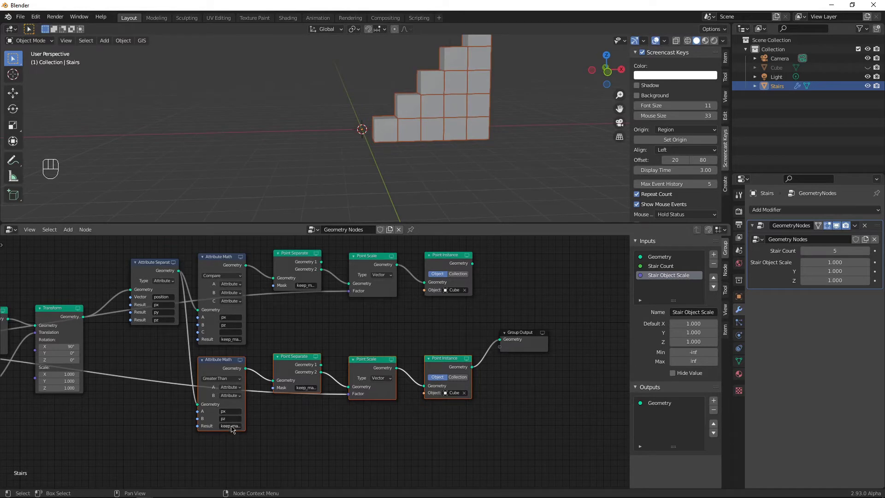
# - Insert a Join Geometry node before the Group Output and connect the original Point Instance to it as well
pyautogui.write('join')
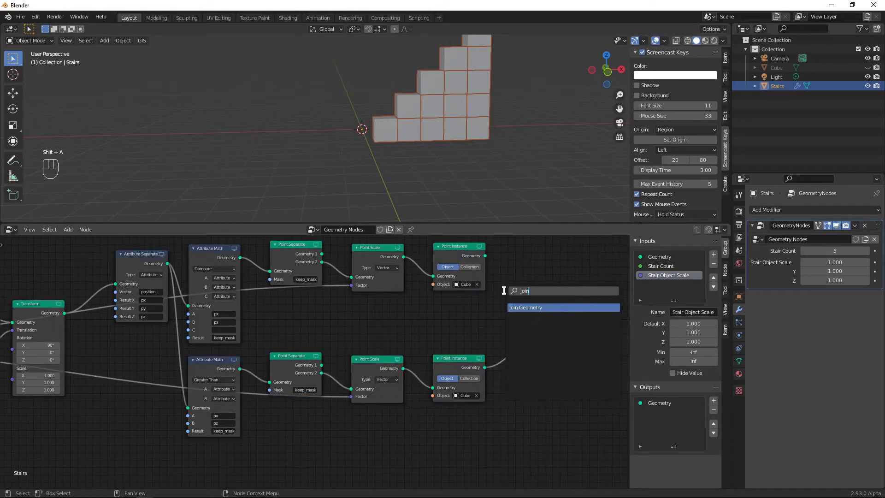
pyautogui.press('Return')
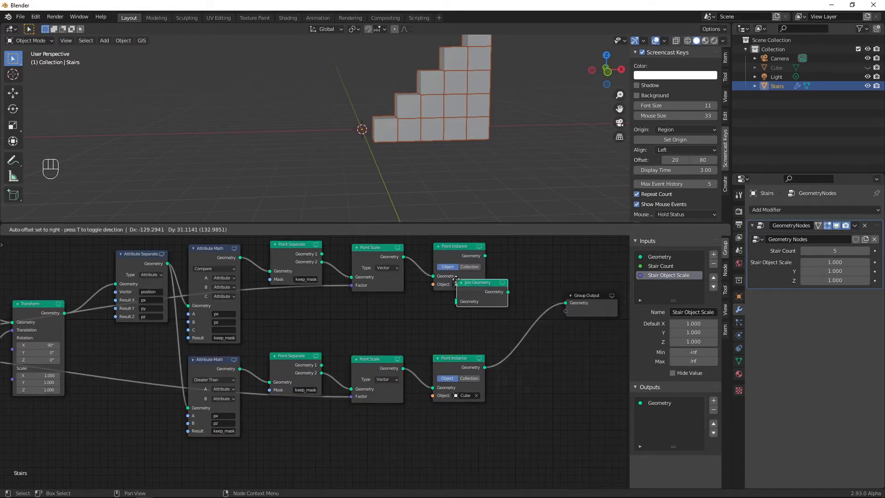
pyautogui.click(518, 296)
pyautogui.moveTo(485, 255); pyautogui.dragTo(516, 319)
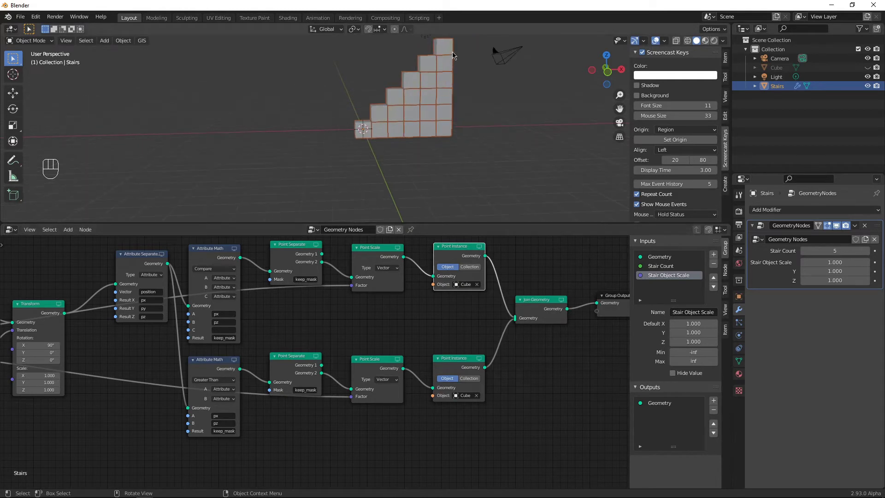
pyautogui.scroll(-2, 523, 391)
# - Expose the duplicated Point Scale's Factor as a group input named Base Object Scale, and test the Stair Object Scale Y value
pyautogui.moveTo(528, 388); pyautogui.dragTo(62, 358)
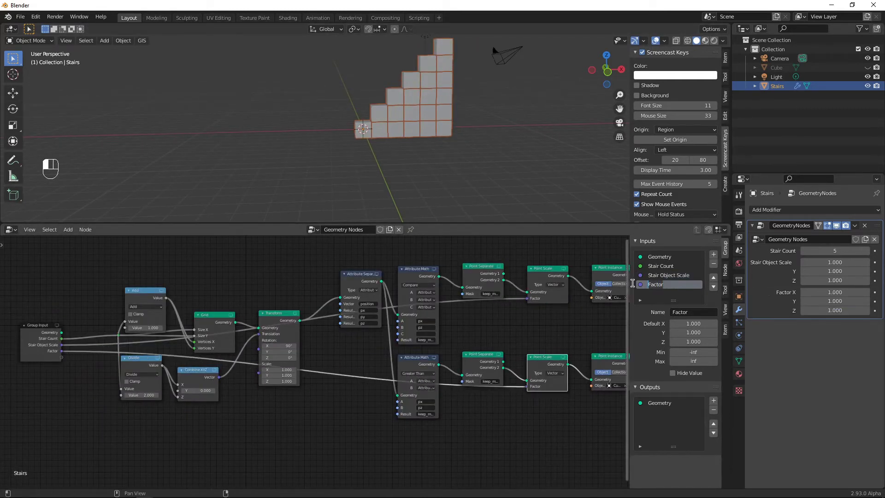
pyautogui.doubleClick(633, 283)
pyautogui.write('Base Object Scale')
pyautogui.press('Return')
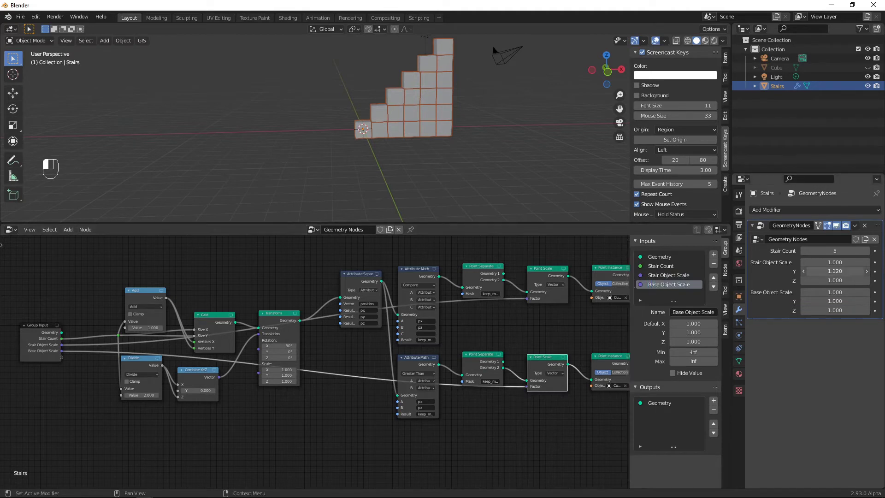
pyautogui.moveTo(835, 271)
pyautogui.mouseDown()
pyautogui.moveTo(816, 271)
pyautogui.moveTo(835, 271)
pyautogui.mouseUp()
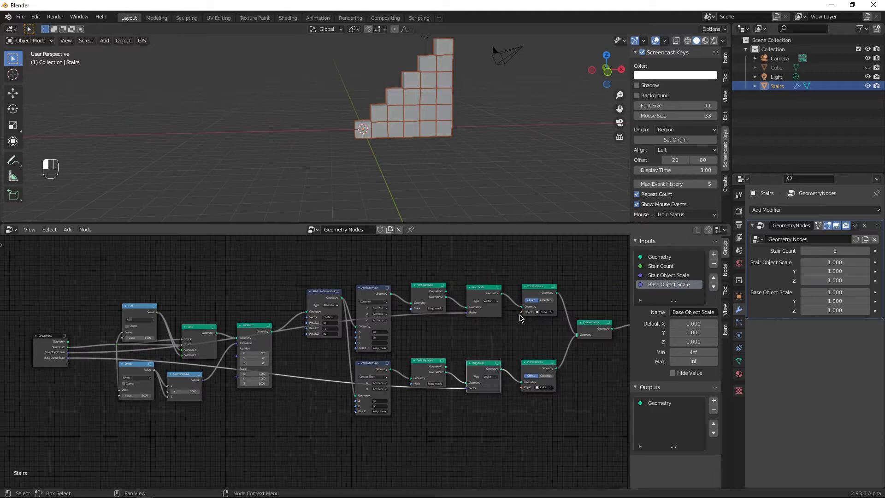
# - Expose both Point Instance Object sockets as group inputs named Stair Object and Base Object Scale, placing Stair Object below Stair Object Scale
pyautogui.moveTo(521, 312); pyautogui.dragTo(68, 363)
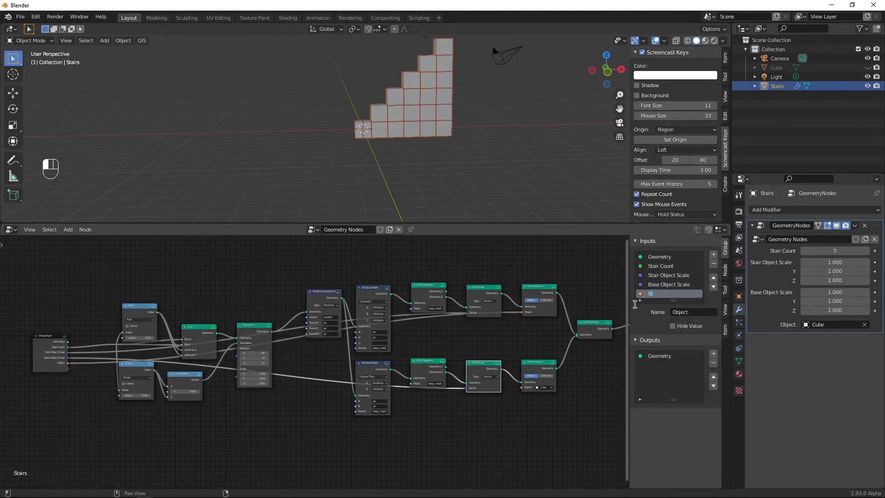
pyautogui.write('t')
pyautogui.press('Return')
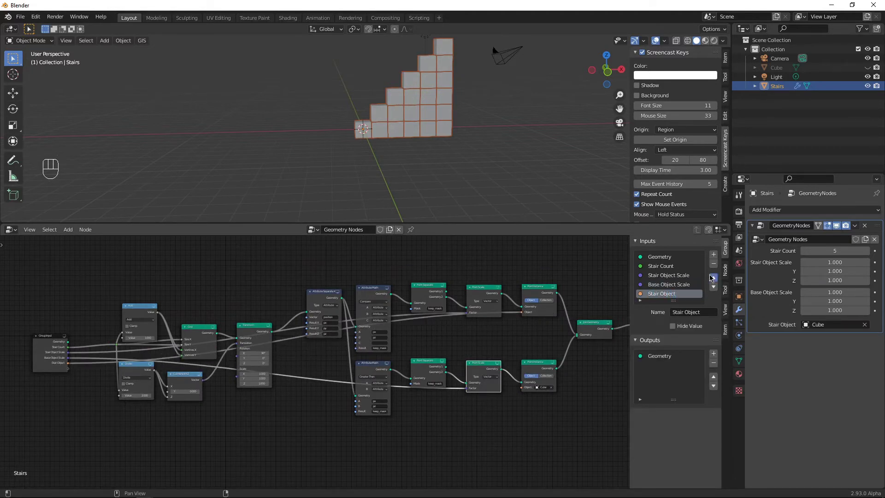
pyautogui.click(713, 277)
pyautogui.moveTo(522, 387); pyautogui.dragTo(68, 368)
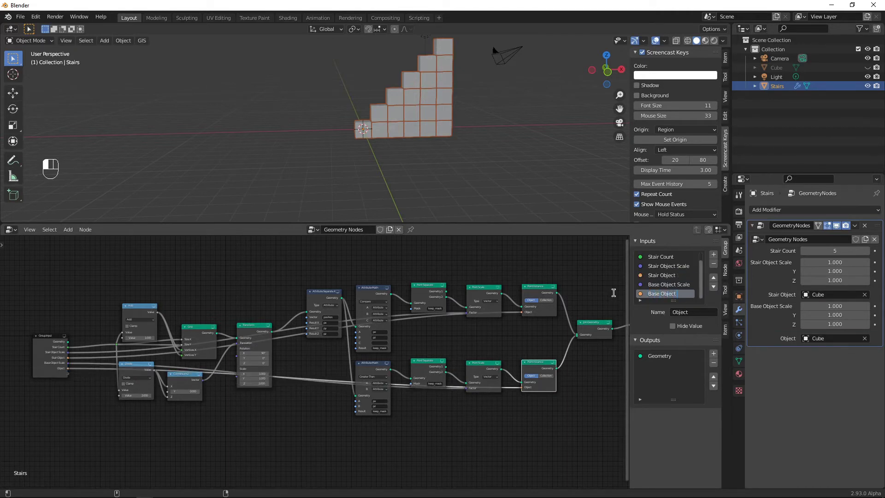
pyautogui.press('Return')
# - Test the Base Object Scale Y and Stair Object Scale X values, and undo the changes
pyautogui.moveTo(835, 315); pyautogui.dragTo(855, 315)
pyautogui.moveTo(835, 262); pyautogui.dragTo(860, 262)
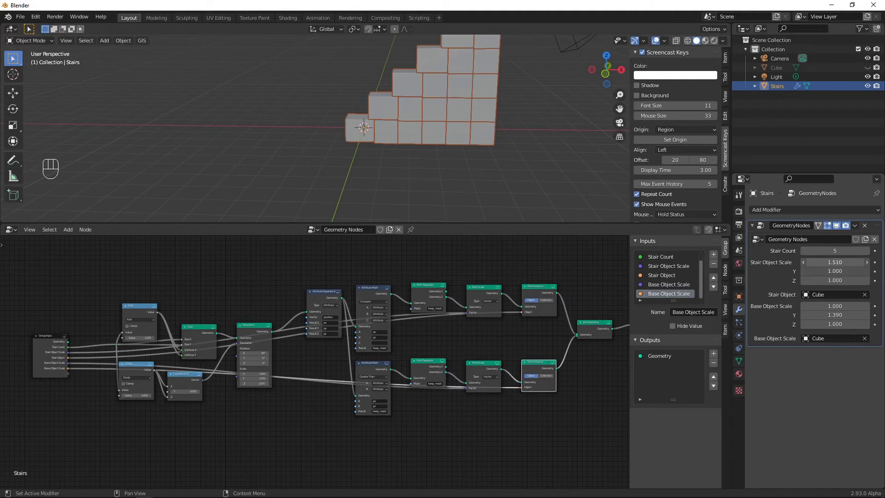
pyautogui.hotkey('ctrl', 'z')
pyautogui.hotkey('ctrl', 'z')
pyautogui.hotkey('ctrl', 'z')
# - Make room before the Group Output and insert a Transform node after Join Geometry
pyautogui.moveTo(671, 344); pyautogui.dragTo(404, 344, button='middle')
pyautogui.press('g')
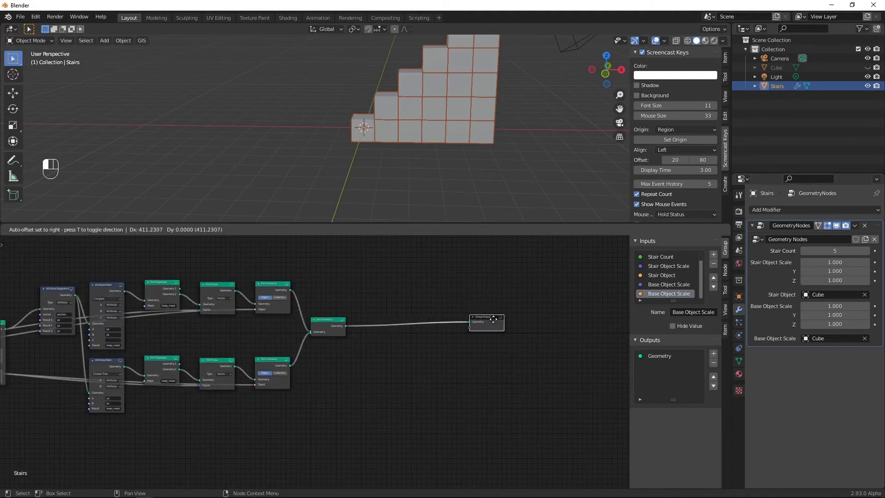
pyautogui.click(404, 344)
pyautogui.hotkey('shift', 'a')
pyautogui.click(384, 340)
pyautogui.write('tra')
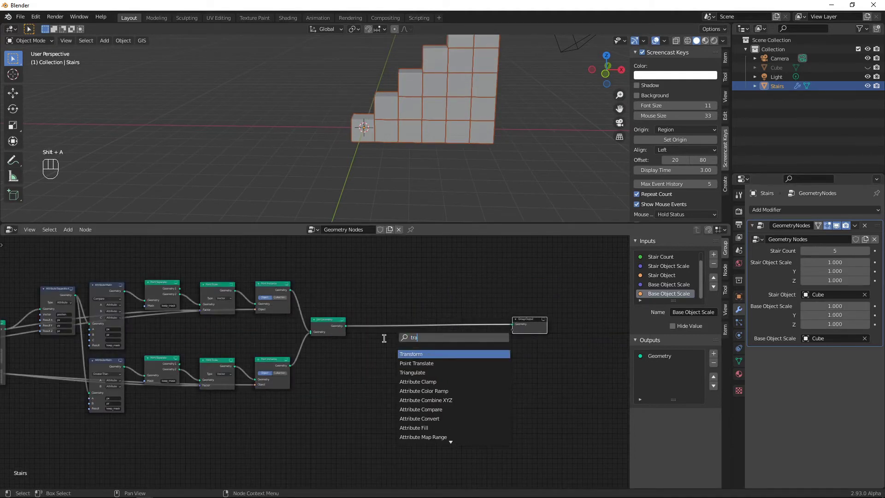
pyautogui.press('Return')
pyautogui.click(402, 332)
# - Expose the new Transform node's Translation, Rotation and Scale as group inputs
pyautogui.moveTo(401, 342); pyautogui.dragTo(562, 341, button='middle')
pyautogui.moveTo(563, 343); pyautogui.dragTo(52, 370)
pyautogui.moveTo(562, 340); pyautogui.dragTo(51, 372)
pyautogui.moveTo(563, 355); pyautogui.dragTo(52, 377)
# - Reorder the group inputs so Translation and Rotation come directly after Stair Count
pyautogui.click(674, 276)
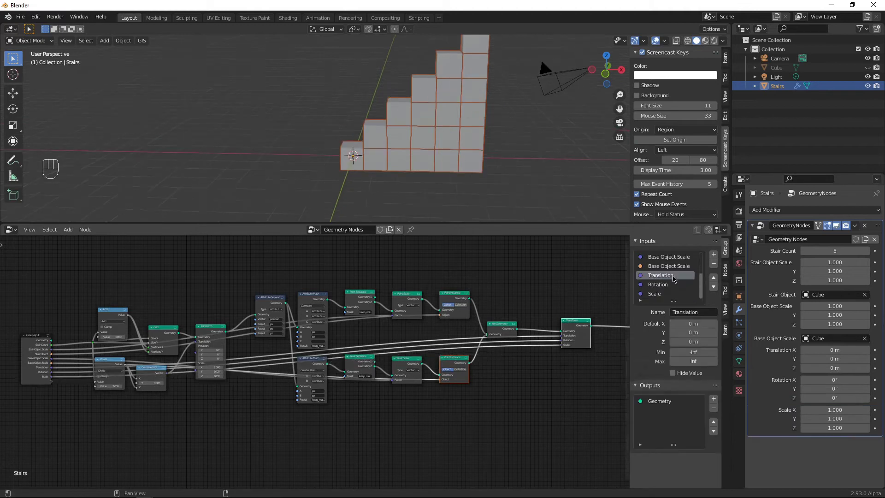
pyautogui.click(714, 278)
pyautogui.click(714, 277)
pyautogui.click(714, 277)
pyautogui.click(713, 278)
pyautogui.click(714, 278)
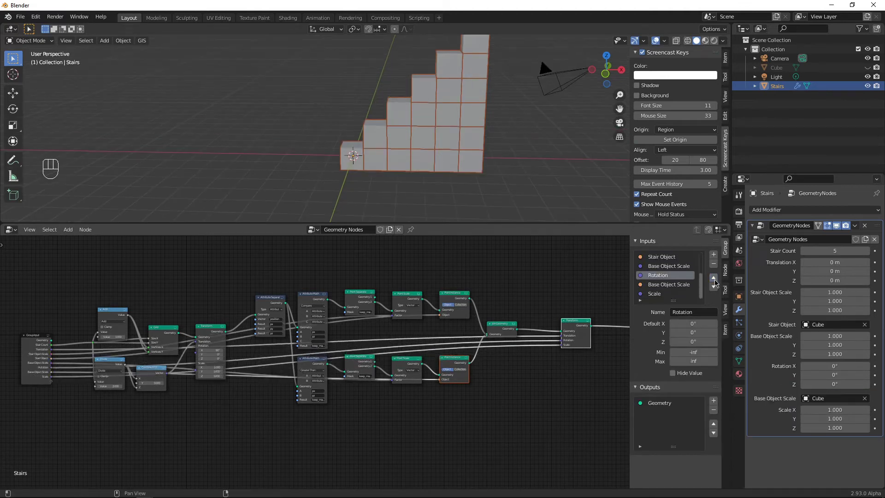
pyautogui.click(714, 278)
pyautogui.click(714, 278)
pyautogui.click(714, 278)
# - Move the Scale group input up so it sits directly above Stair Object Scale
pyautogui.scroll(-1, 692, 290)
pyautogui.click(691, 294)
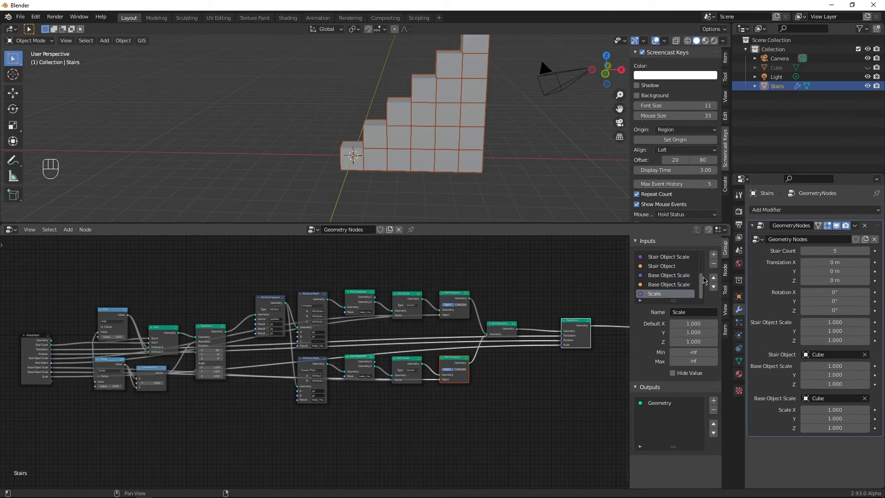
pyautogui.click(713, 278)
pyautogui.click(713, 278)
pyautogui.click(713, 278)
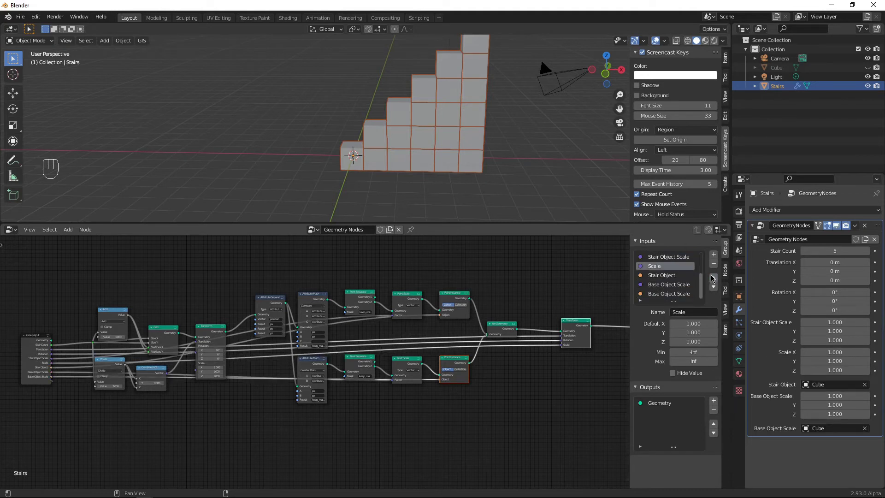
pyautogui.click(713, 278)
# - Test the Translation and Rotation values on the modifier, and set Scale X to 0.275 and Scale Z to 0.175
pyautogui.moveTo(833, 262); pyautogui.dragTo(849, 292)
pyautogui.moveTo(835, 322)
pyautogui.mouseDown()
pyautogui.moveTo(851, 322)
pyautogui.moveTo(835, 322)
pyautogui.mouseUp()
pyautogui.doubleClick(835, 322)
pyautogui.write('.275')
pyautogui.click(846, 340)
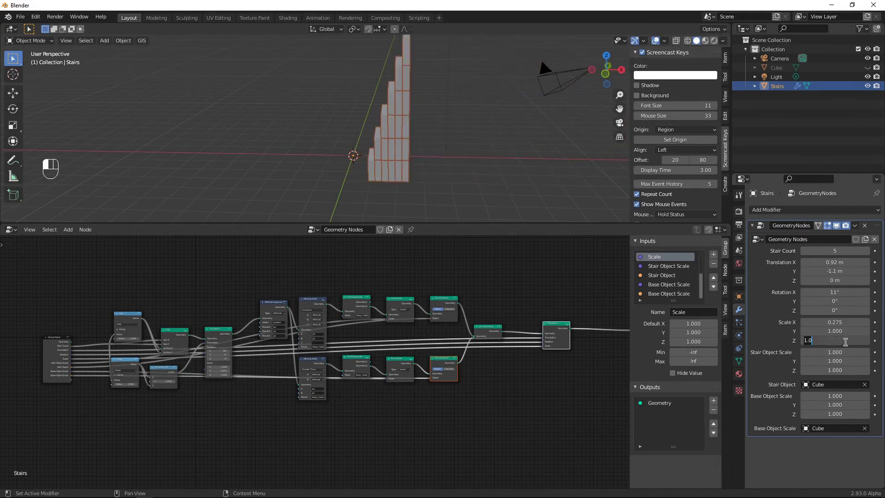
pyautogui.write('.175')
pyautogui.press('Return')
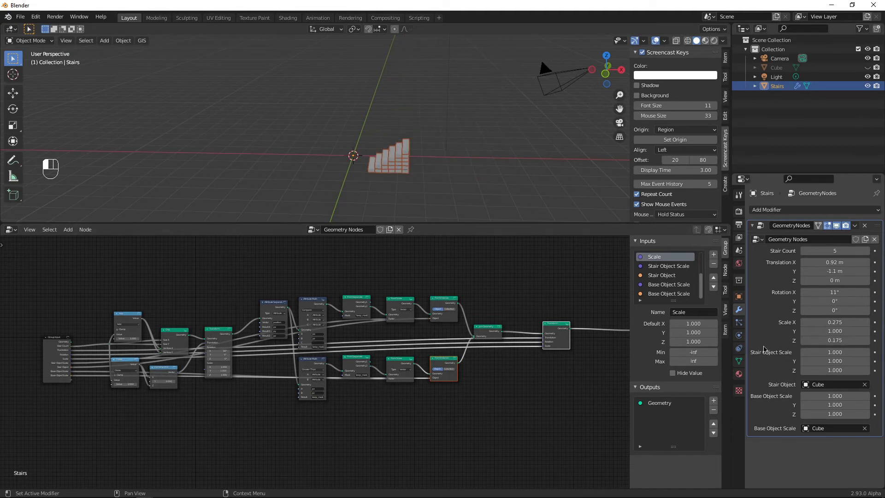
# - Reset the modifier's Translation to 0 m and its Rotation to 0° on all axes
pyautogui.moveTo(836, 261); pyautogui.dragTo(835, 281)
pyautogui.write('0')
pyautogui.press('Return')
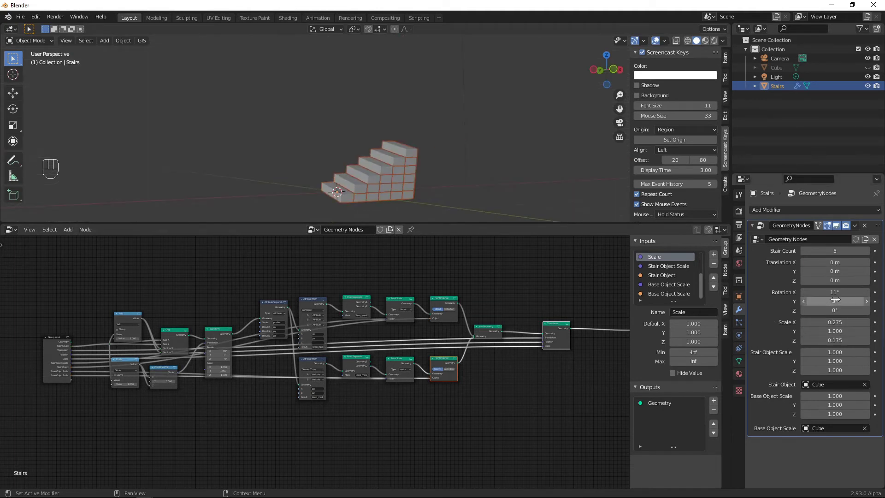
pyautogui.write('0')
pyautogui.press('Return')
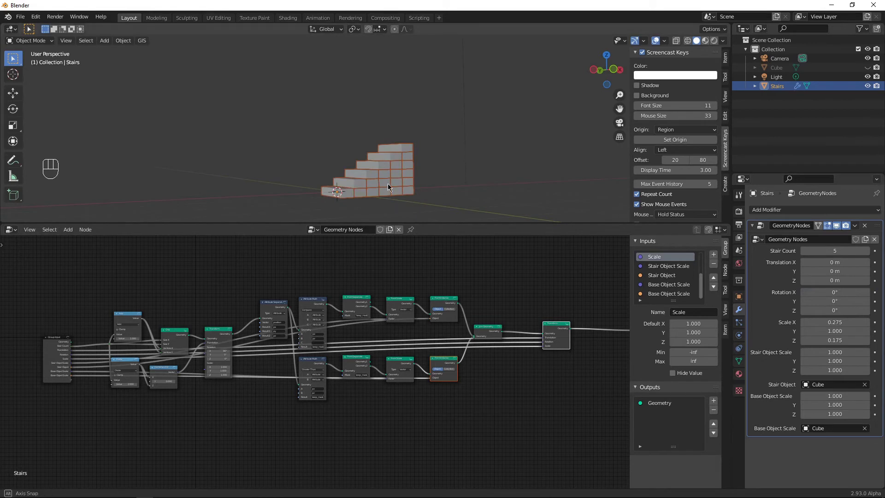
# - Duplicate the Transform node between Join Geometry and the original Transform, and set the copy's Translation X and Z to 0.5 m
pyautogui.moveTo(388, 184); pyautogui.dragTo(412, 202, button='middle')
pyautogui.scroll(3, 374, 195)
pyautogui.scroll(-3, 373, 194)
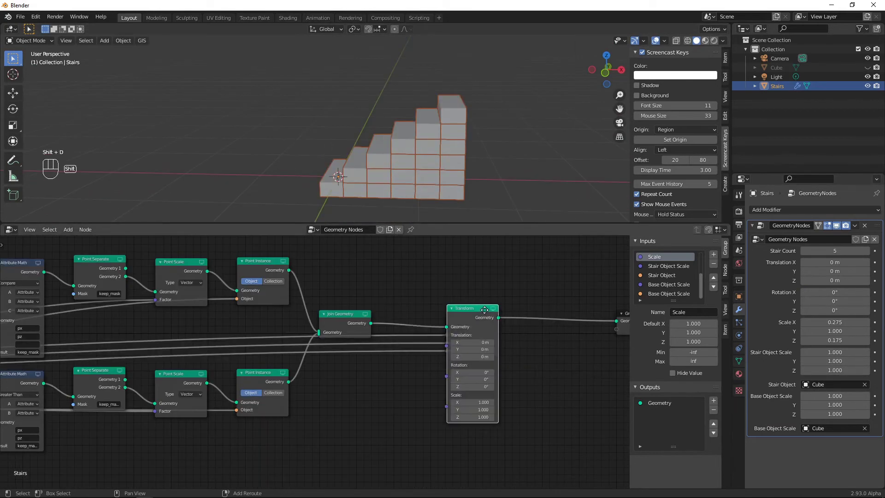
pyautogui.hotkey('shift', 'd')
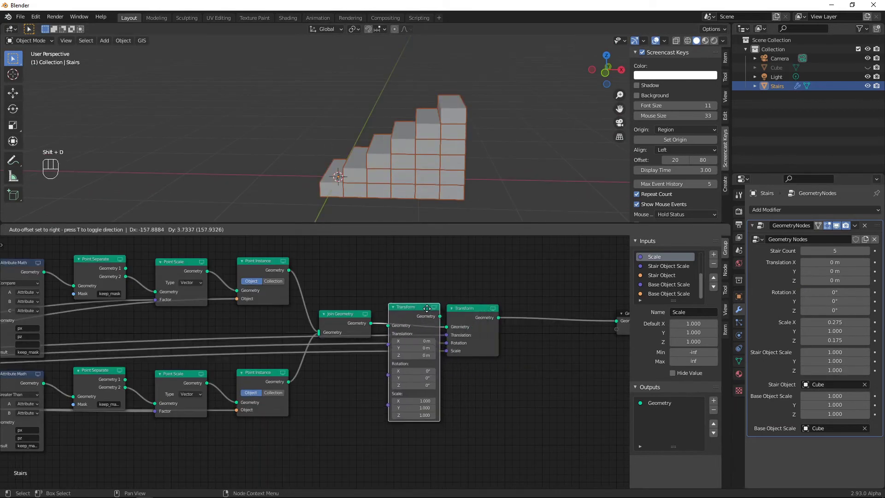
pyautogui.click(433, 340)
pyautogui.moveTo(433, 341); pyautogui.dragTo(432, 341)
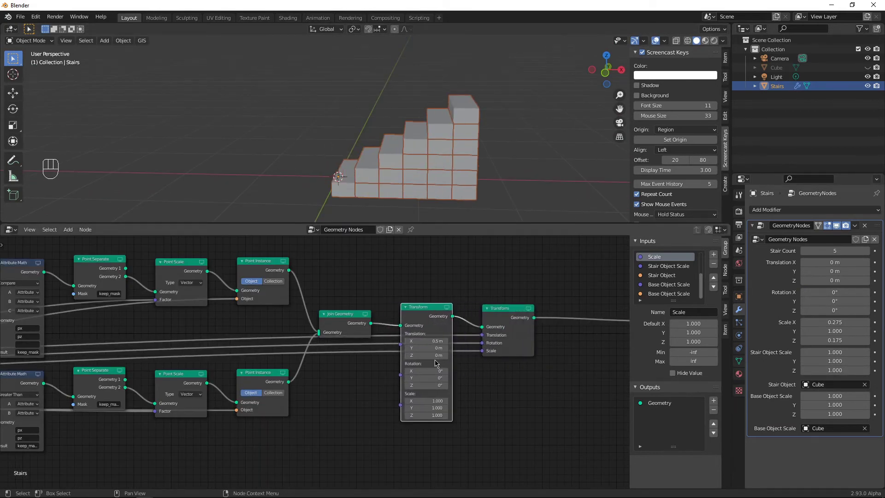
pyautogui.write('0.5')
pyautogui.press('Return')
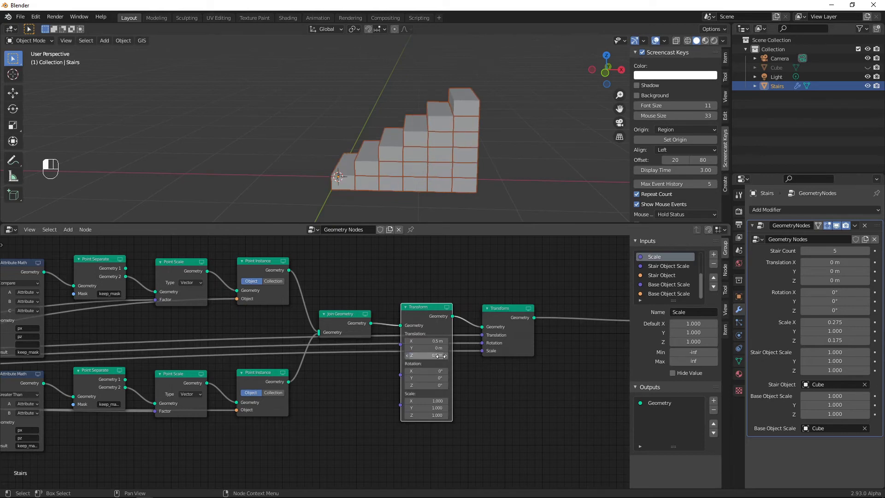
# - Raise the Stair Count to 8 in the modifier
pyautogui.moveTo(415, 138); pyautogui.dragTo(346, 198, button='middle')
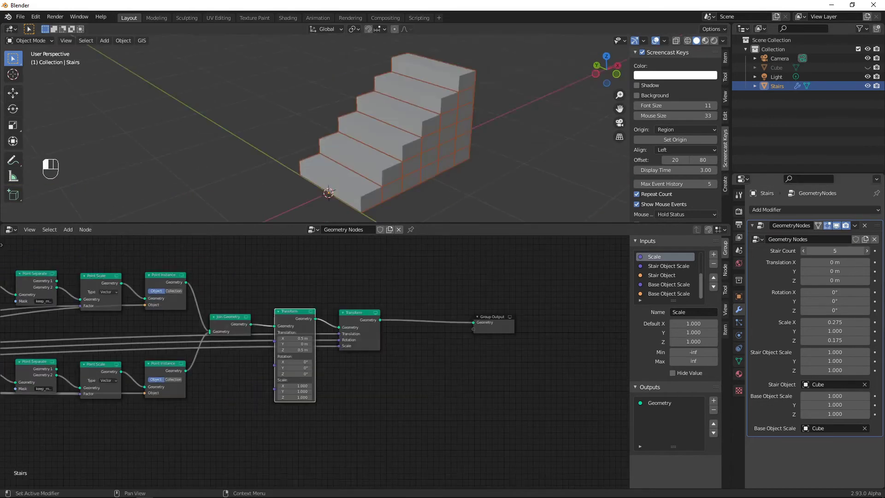
pyautogui.moveTo(825, 251); pyautogui.dragTo(853, 250)
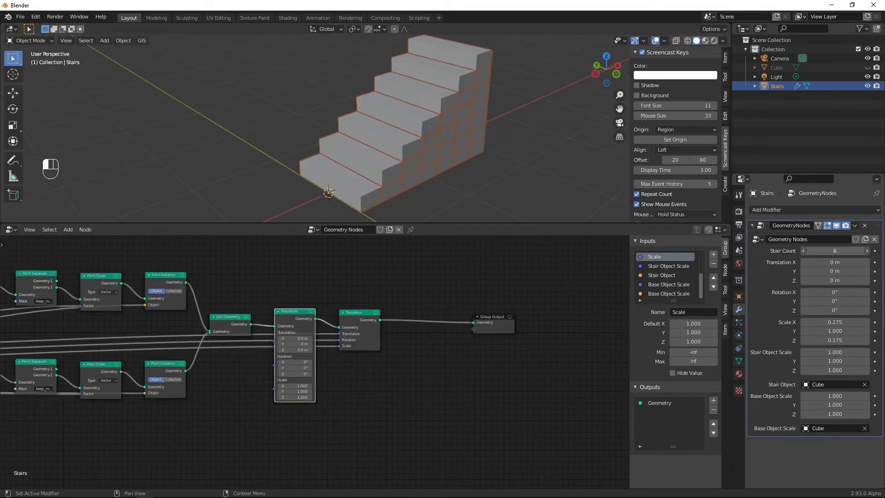
# - Clear the base object slot to preview the stairs without a base, and reassign Cube to it
pyautogui.click(864, 428)
pyautogui.moveTo(419, 138); pyautogui.dragTo(456, 118, button='middle')
pyautogui.click(807, 429)
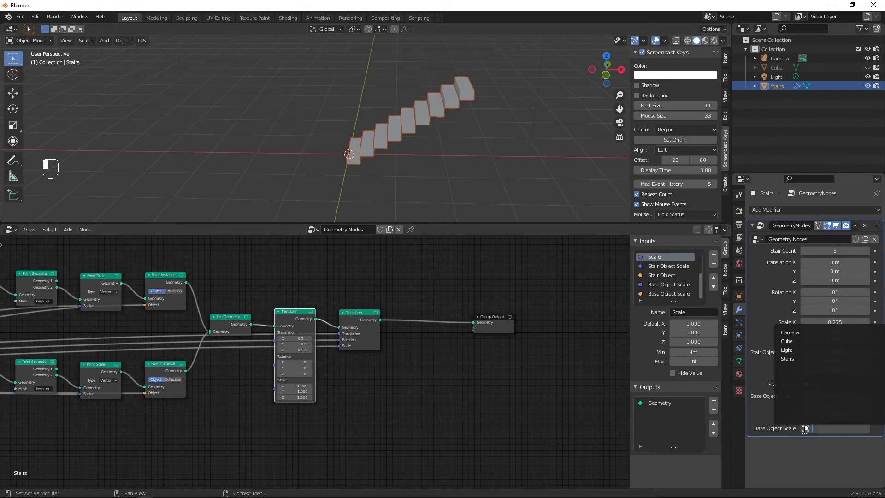
pyautogui.click(787, 341)
# - Insert a Boolean node between the last Transform and the Group Output
pyautogui.scroll(5, 463, 161)
pyautogui.moveTo(468, 159); pyautogui.dragTo(473, 136, button='middle')
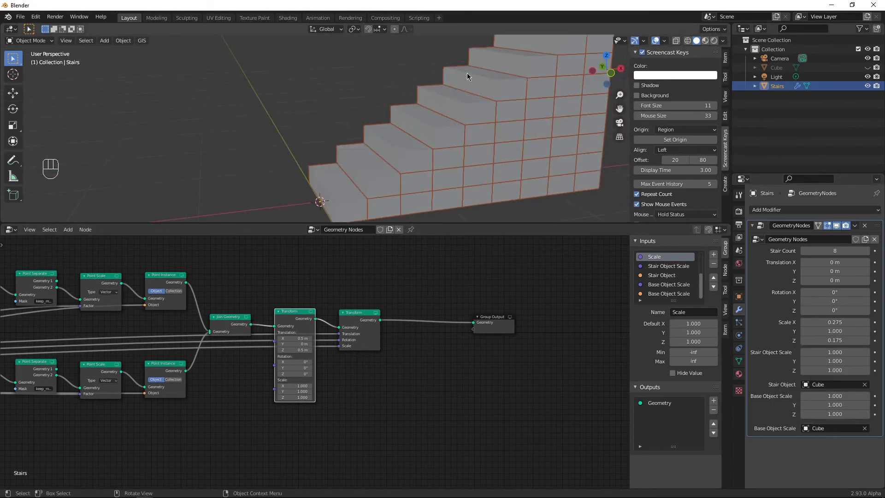
pyautogui.hotkey('shift', 'a')
pyautogui.write('bool')
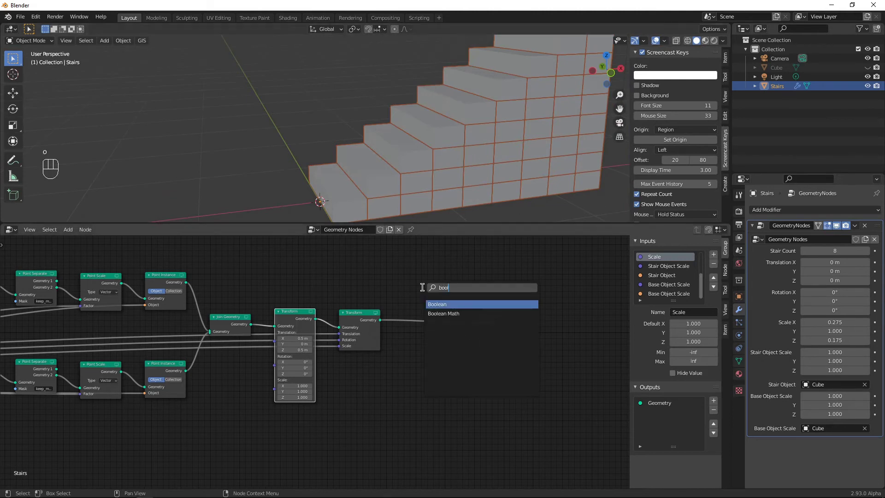
pyautogui.press('Return')
pyautogui.click(422, 288)
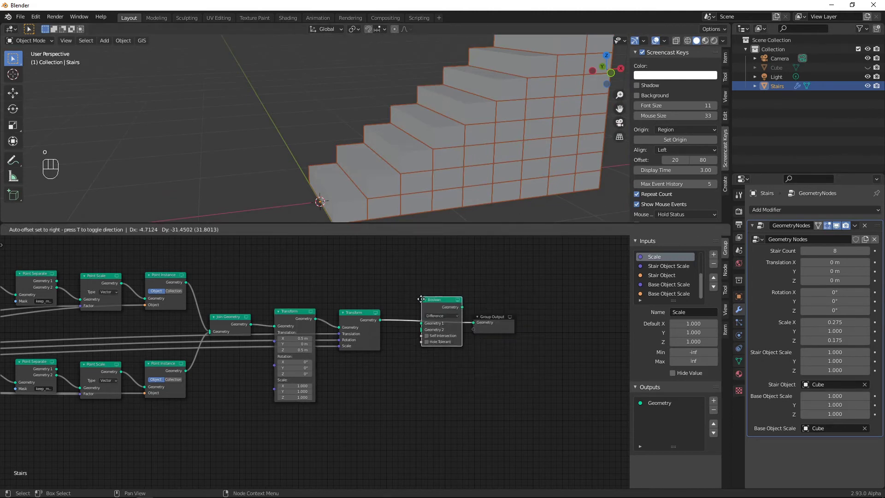
# - Set the Boolean node to Union with Self Intersection enabled, and relink the last Transform's Geometry to it
pyautogui.scroll(2, 449, 304)
pyautogui.click(466, 305)
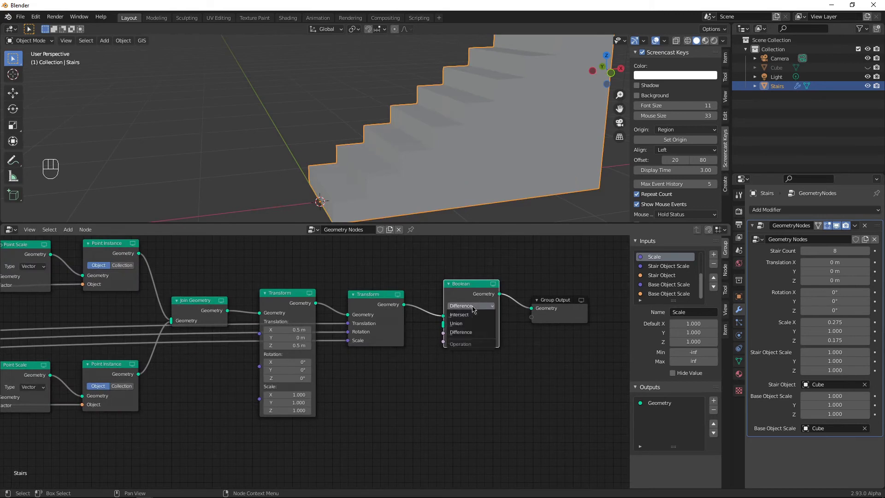
pyautogui.click(471, 324)
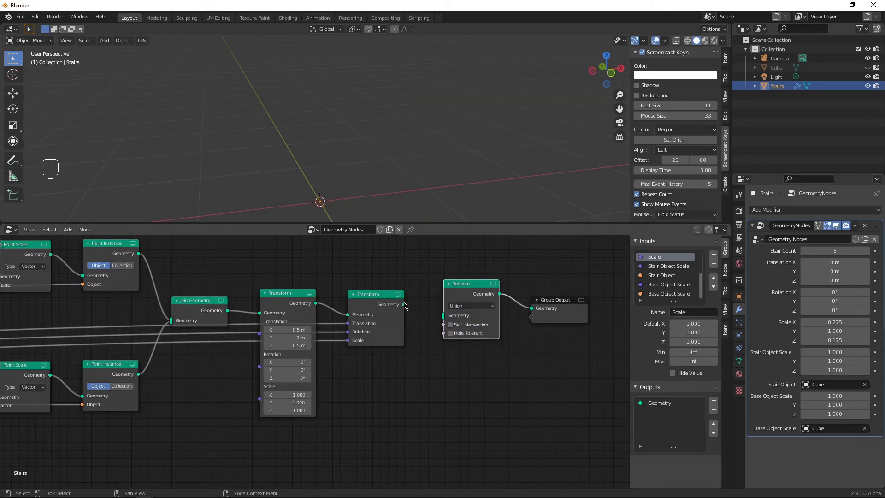
pyautogui.moveTo(405, 305); pyautogui.dragTo(451, 325)
pyautogui.click(451, 325)
# - Switch the viewport to wireframe shading and set all Stair Object Scale and Base Object Scale values to 1.001
pyautogui.moveTo(477, 163)
pyautogui.keyDown('shift'); pyautogui.mouseDown(button='middle')
pyautogui.moveTo(503, 153)
pyautogui.moveTo(343, 120)
pyautogui.moveTo(430, 125)
pyautogui.moveTo(524, 152)
pyautogui.moveTo(507, 138)
pyautogui.moveTo(488, 138)
pyautogui.mouseUp(button='middle'); pyautogui.keyUp('shift')
pyautogui.click(687, 41)
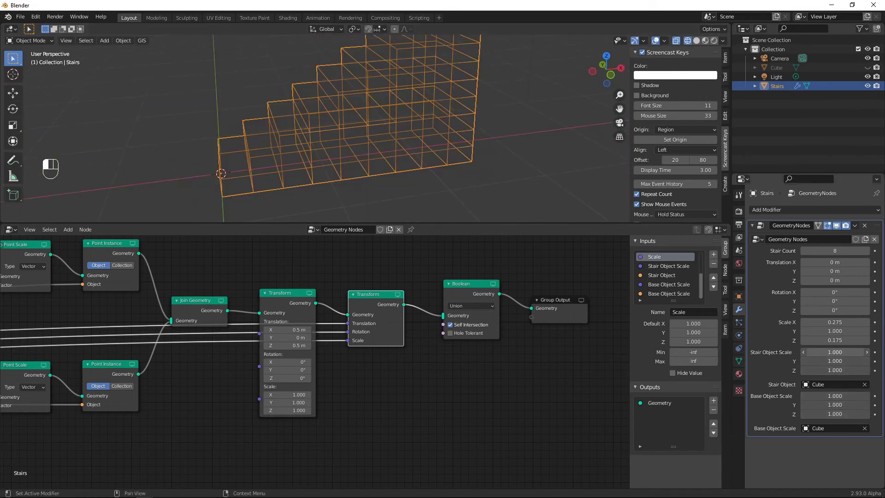
pyautogui.click(827, 352)
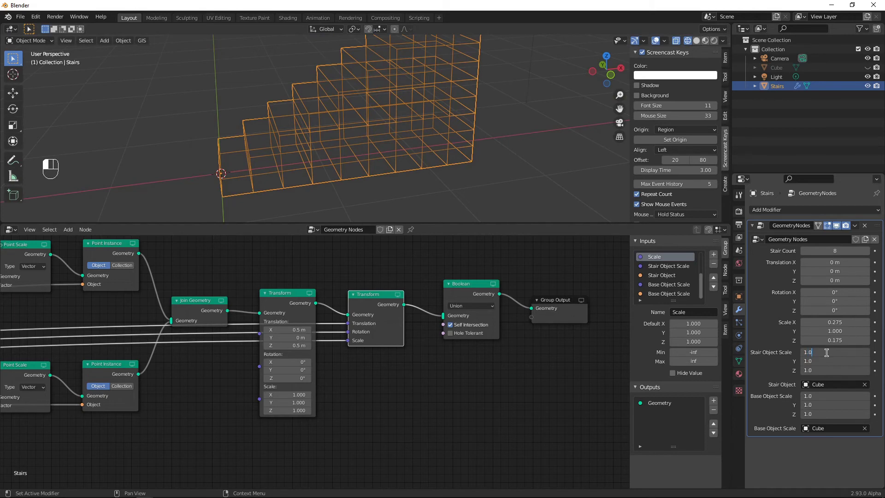
pyautogui.press('Return')
# - Inspect the merged stair mesh in wireframe and mute the Boolean node
pyautogui.moveTo(368, 138); pyautogui.dragTo(315, 149, button='middle')
pyautogui.scroll(3, 389, 162)
pyautogui.scroll(2, 425, 172)
pyautogui.moveTo(425, 172); pyautogui.dragTo(447, 150, button='middle')
pyautogui.scroll(-3, 447, 150)
pyautogui.moveTo(470, 360); pyautogui.dragTo(400, 379, button='middle')
pyautogui.click(391, 306)
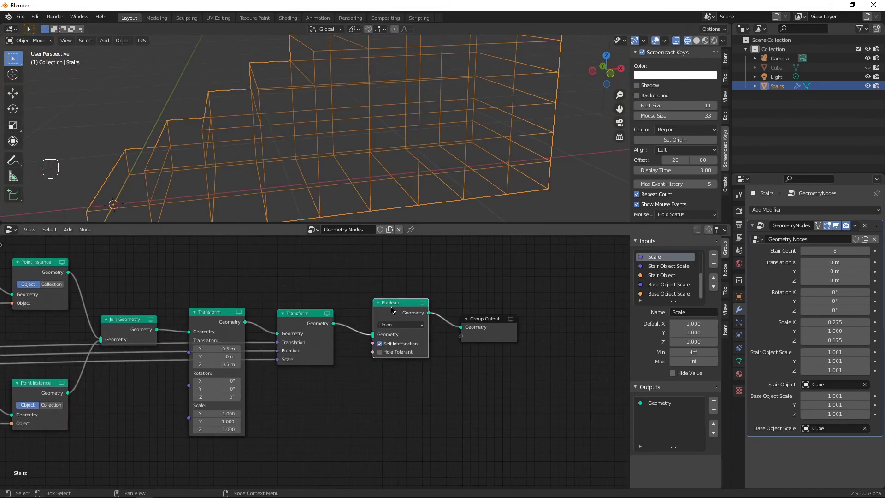
pyautogui.press('m')
# - Insert an Attribute Mix node between the muted Boolean and the Group Output
pyautogui.moveTo(397, 139); pyautogui.dragTo(443, 258, button='middle')
pyautogui.hotkey('shift', 'a')
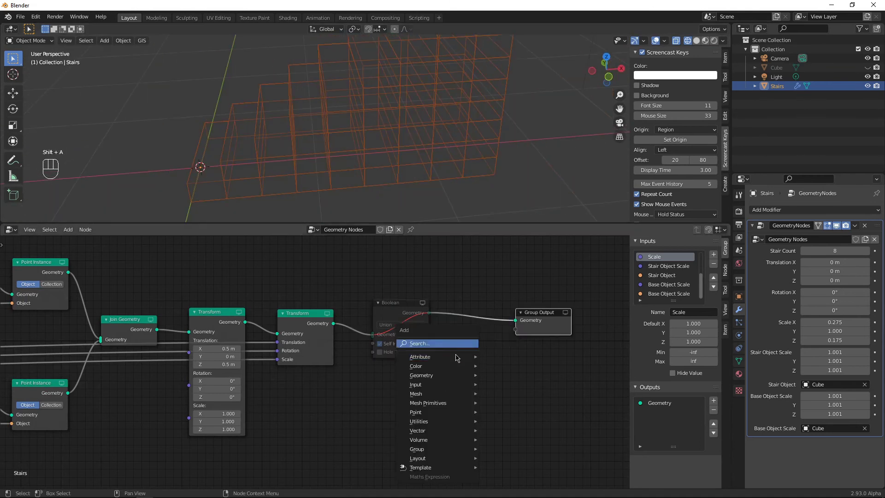
pyautogui.moveTo(457, 357)
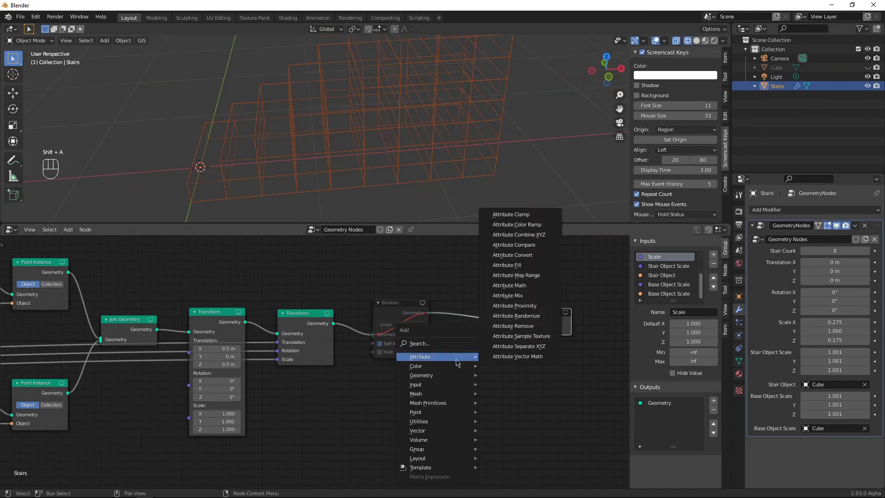
pyautogui.click(520, 295)
pyautogui.click(468, 305)
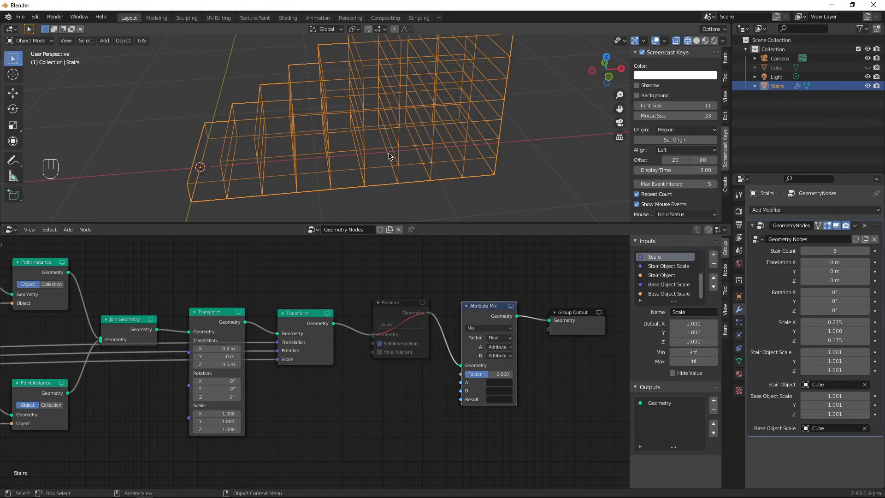
# - Open the material properties of the Stairs object
pyautogui.moveTo(392, 156); pyautogui.dragTo(323, 131, button='middle')
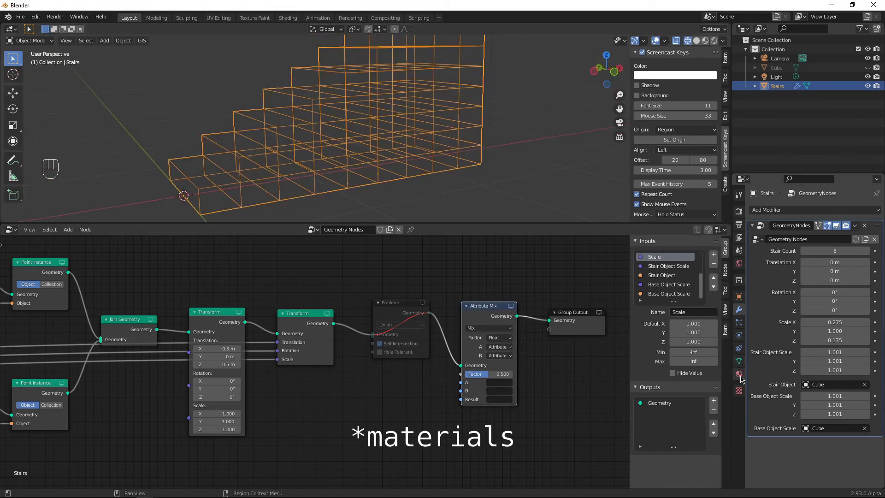
pyautogui.click(740, 375)
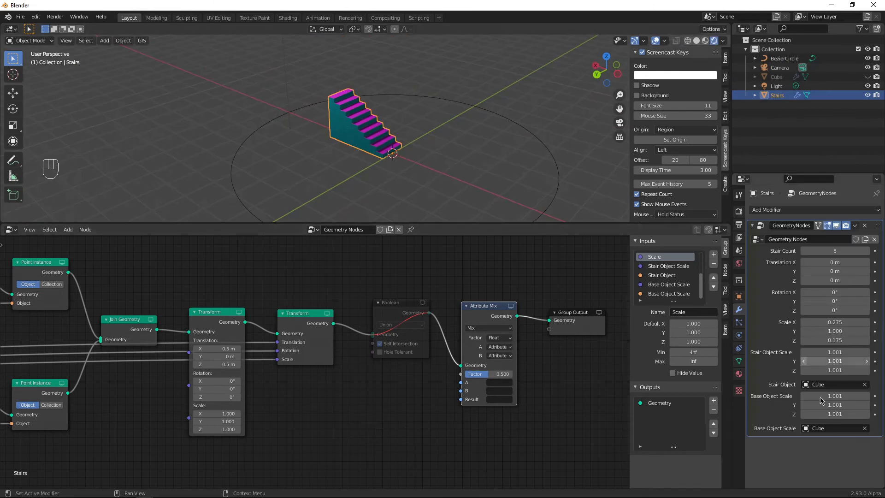
# - Add a Weld modifier and a Curve modifier to the Stairs object, with BezierCircle as the Curve Object
pyautogui.click(791, 210)
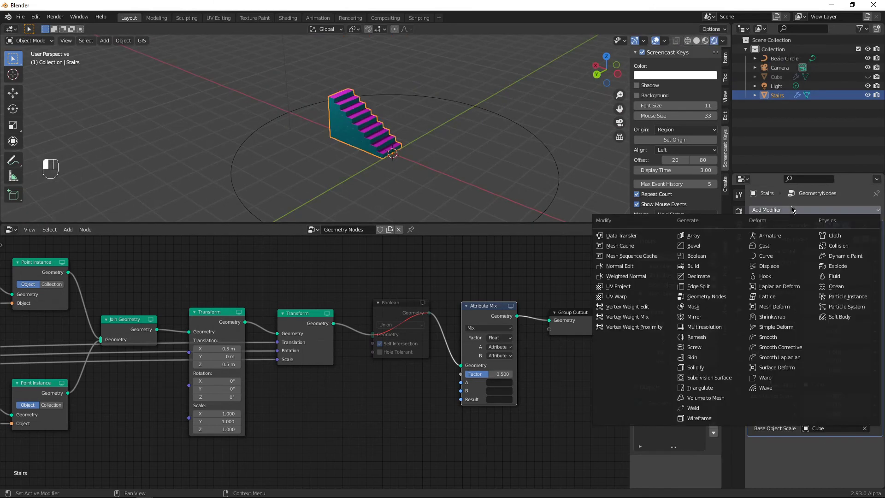
pyautogui.click(701, 408)
pyautogui.click(792, 210)
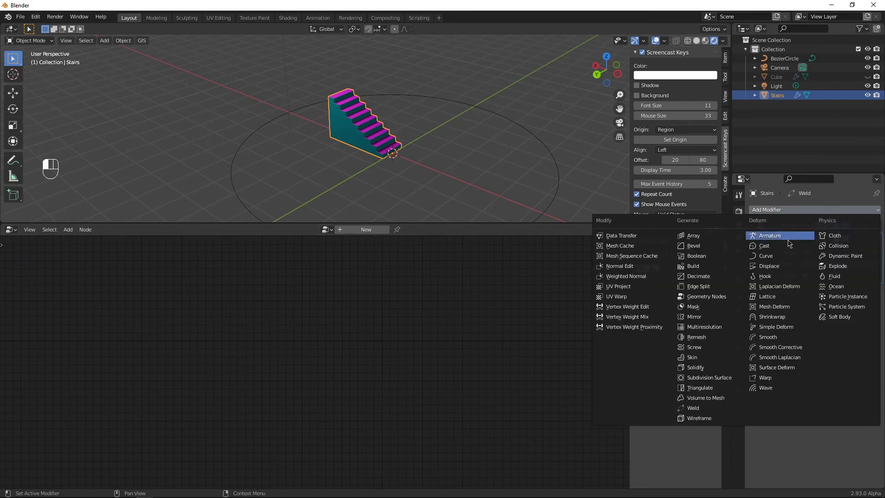
pyautogui.click(766, 256)
pyautogui.click(812, 305)
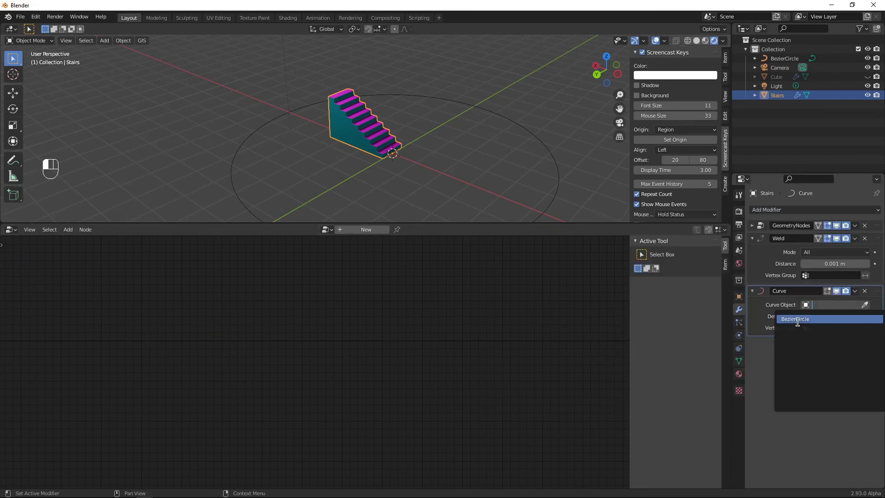
pyautogui.click(793, 316)
# - Set the Stair Count in the GeometryNodes modifier to 250
pyautogui.moveTo(438, 153); pyautogui.dragTo(489, 129, button='middle')
pyautogui.scroll(-5, 510, 172)
pyautogui.scroll(5, 436, 141)
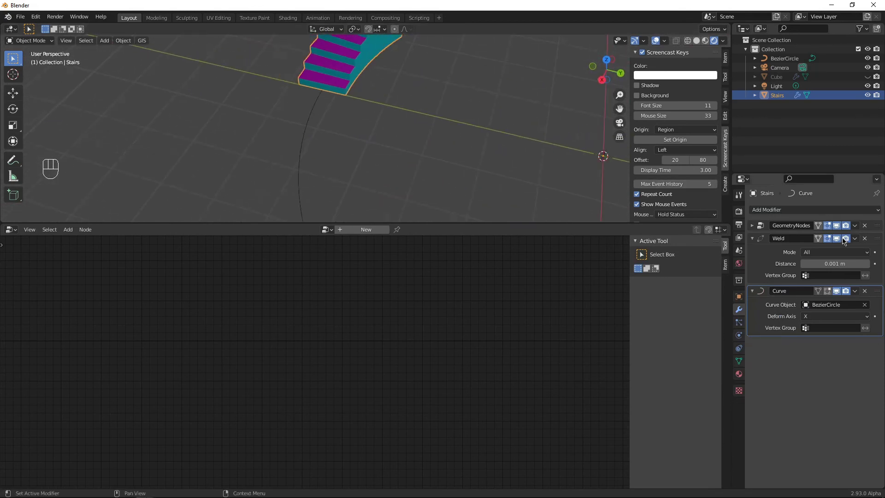
pyautogui.click(754, 225)
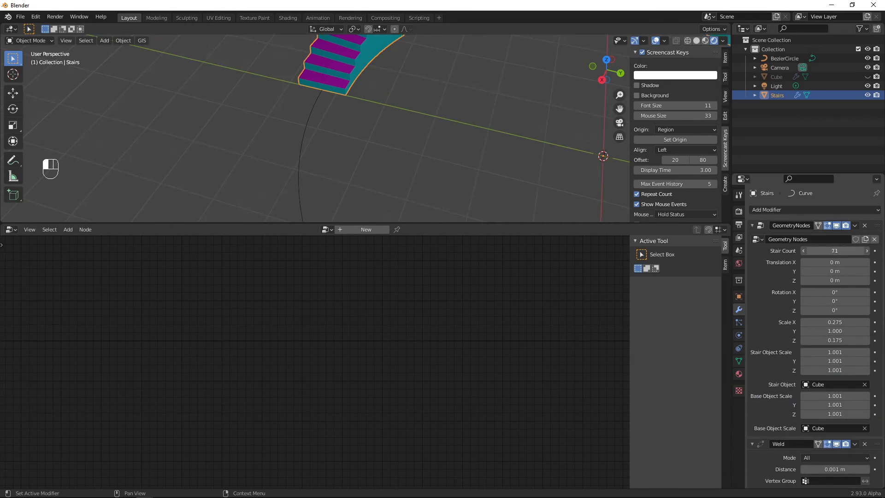
pyautogui.moveTo(835, 251); pyautogui.dragTo(853, 250)
pyautogui.scroll(-1, 812, 244)
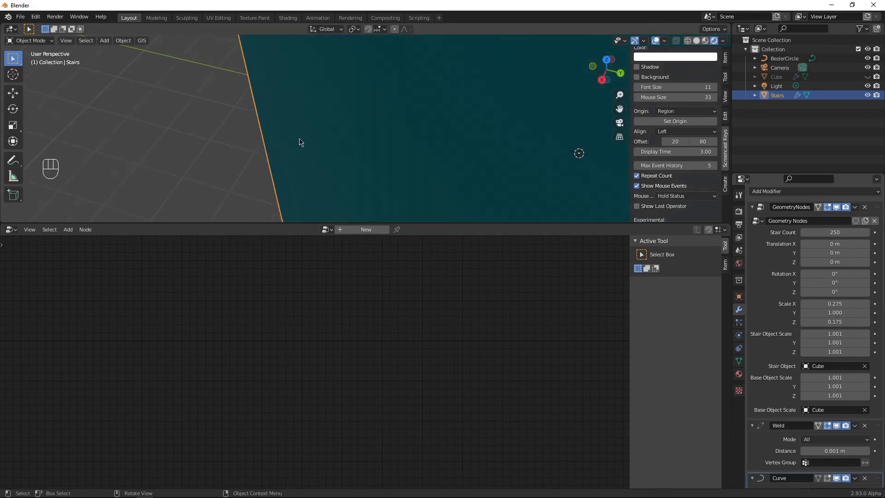
pyautogui.scroll(-5, 310, 134)
pyautogui.moveTo(323, 138); pyautogui.dragTo(553, 83, button='middle')
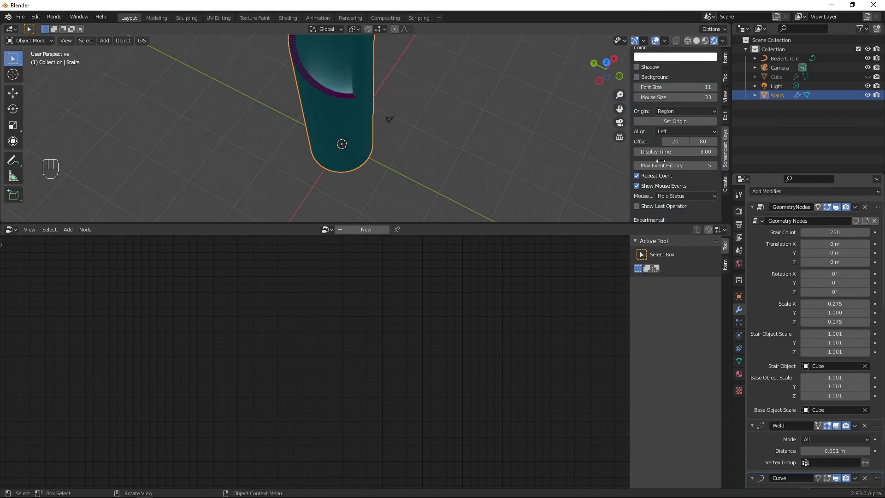
# - Clear the Cube from the staircase's base object input in the GeometryNodes modifier
pyautogui.click(865, 410)
pyautogui.scroll(-4, 341, 110)
pyautogui.moveTo(341, 111); pyautogui.dragTo(394, 192, button='middle')
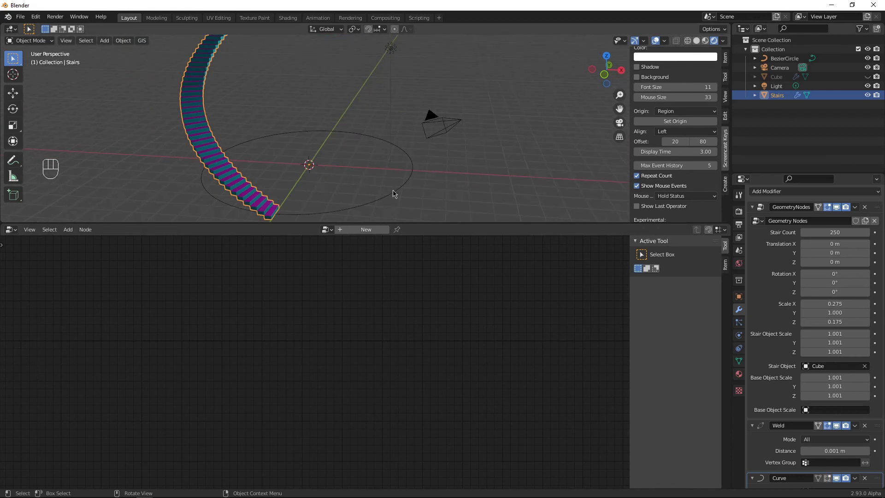
# - Scale the BezierCircle down uniformly to about 0.173 to tighten the staircase into a spiral
pyautogui.click(393, 191)
pyautogui.press('s')
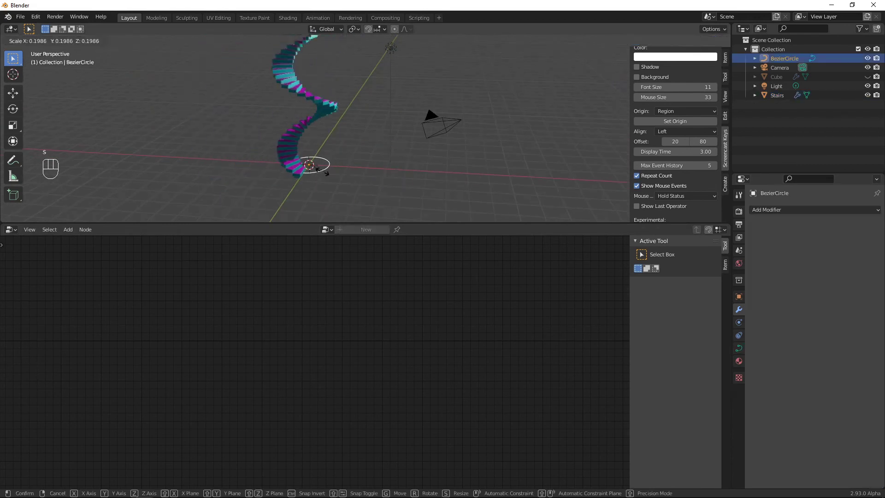
pyautogui.click(314, 166)
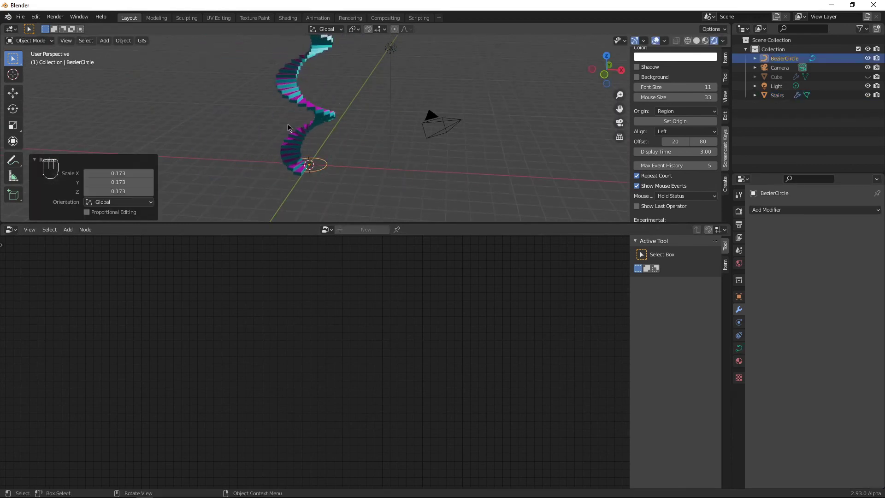
pyautogui.moveTo(314, 166); pyautogui.dragTo(407, 158, button='middle')
pyautogui.scroll(-4, 369, 152)
pyautogui.moveTo(345, 145); pyautogui.dragTo(298, 191, button='middle')
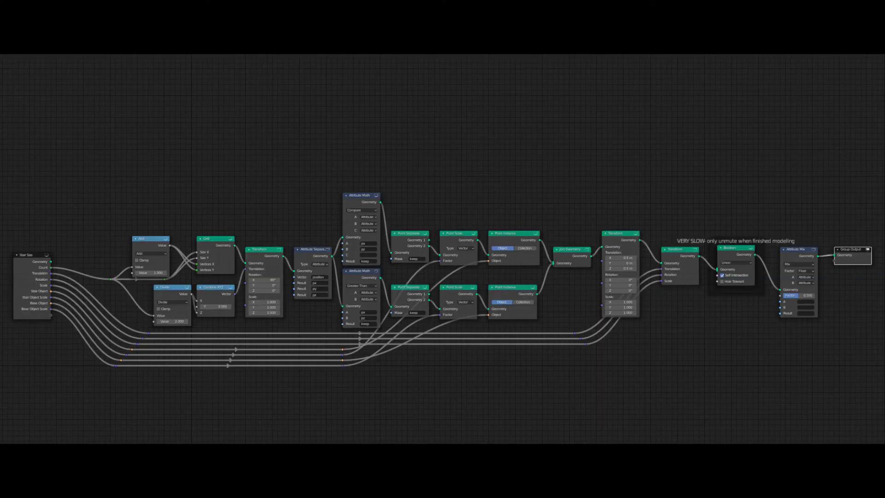